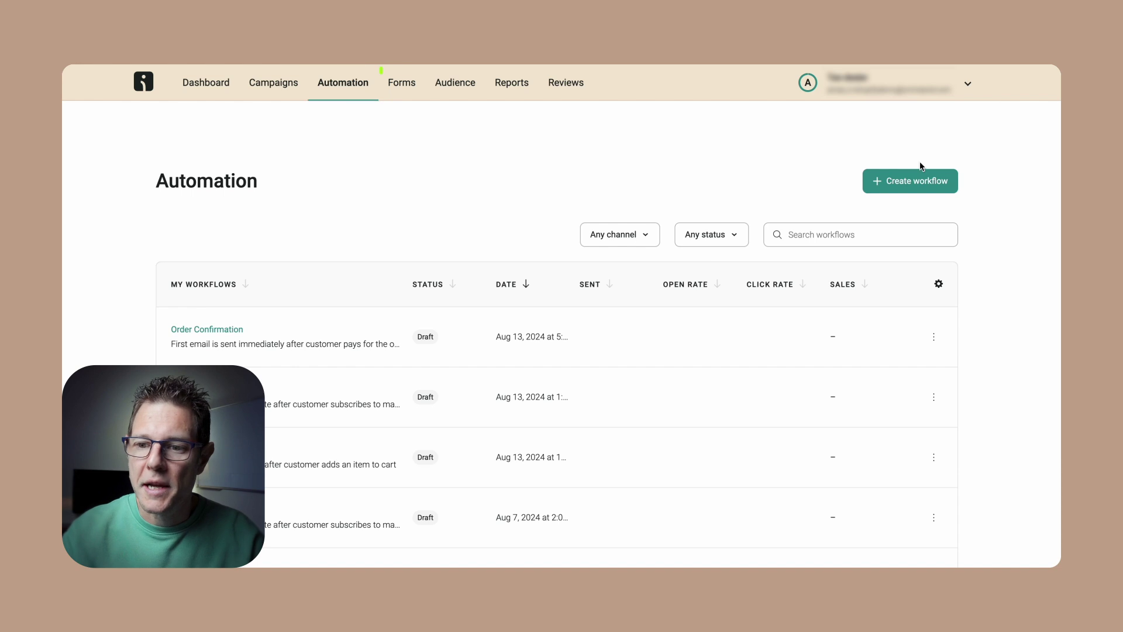
- Create a workflow from the Order Confirmation (email + SMS) template found by searching 'order'
click(911, 182)
click(441, 208)
text(o)
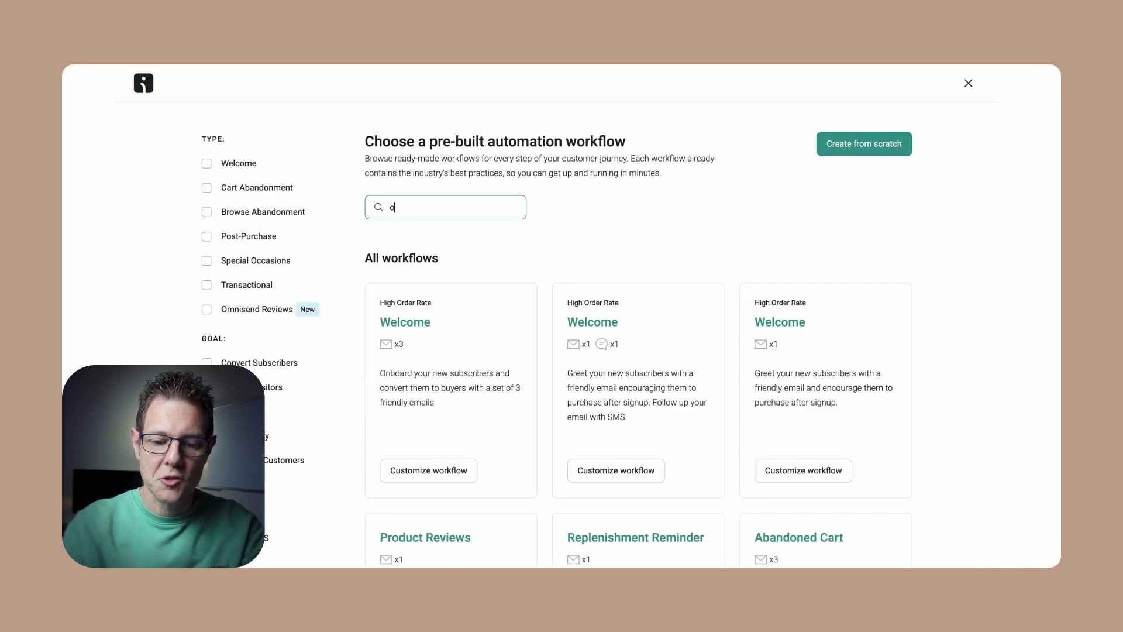
text(rder)
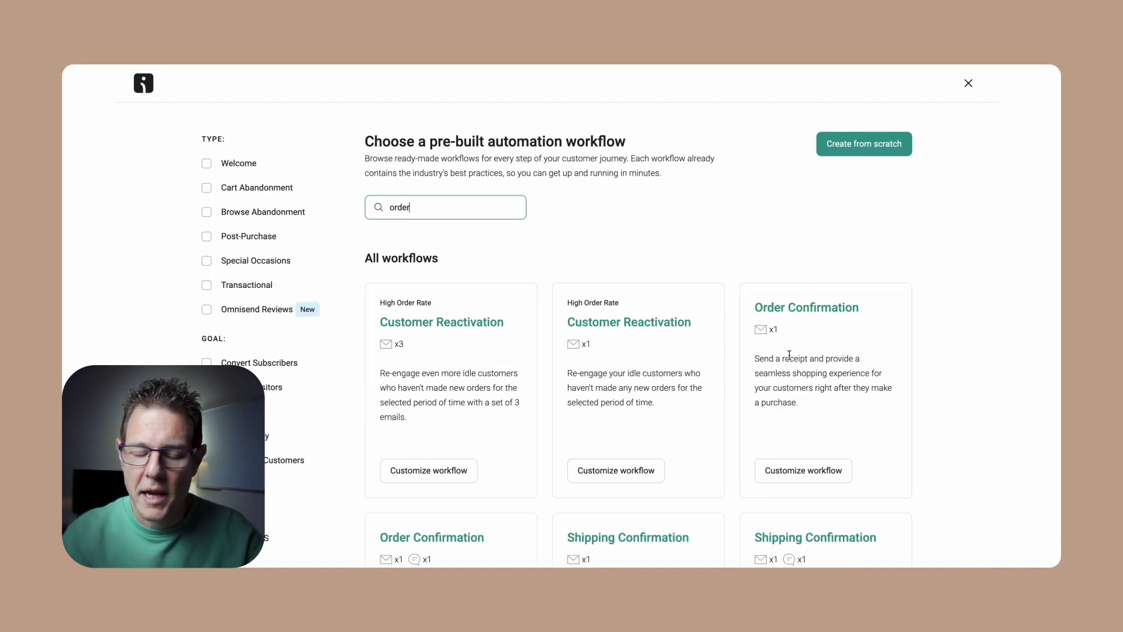
scroll(791, 354, down, 1)
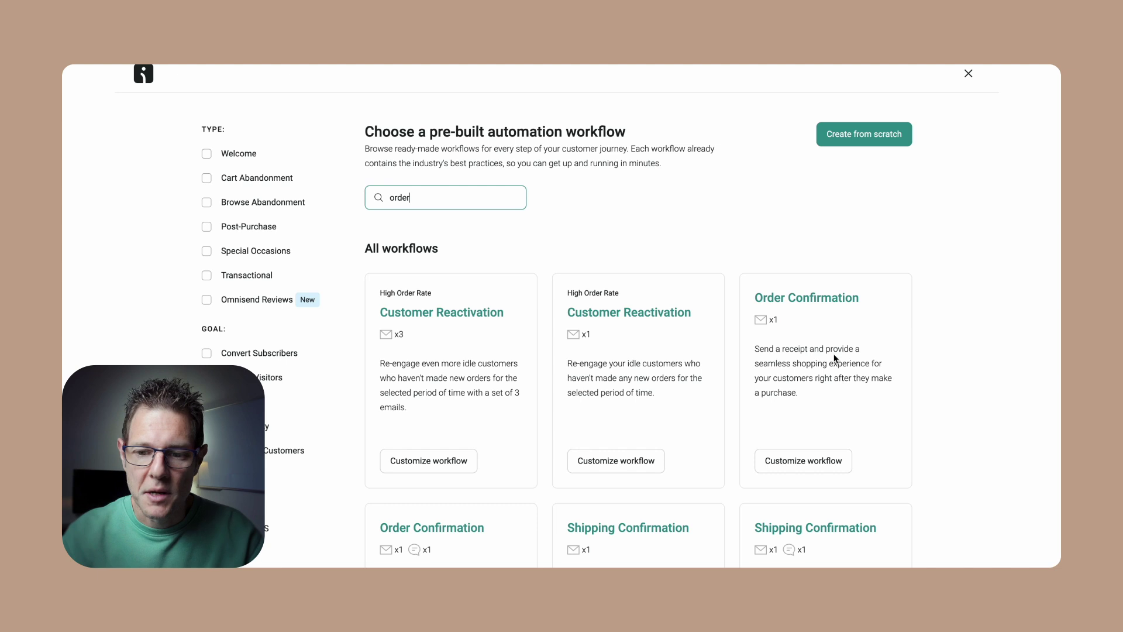
scroll(587, 469, down, 3)
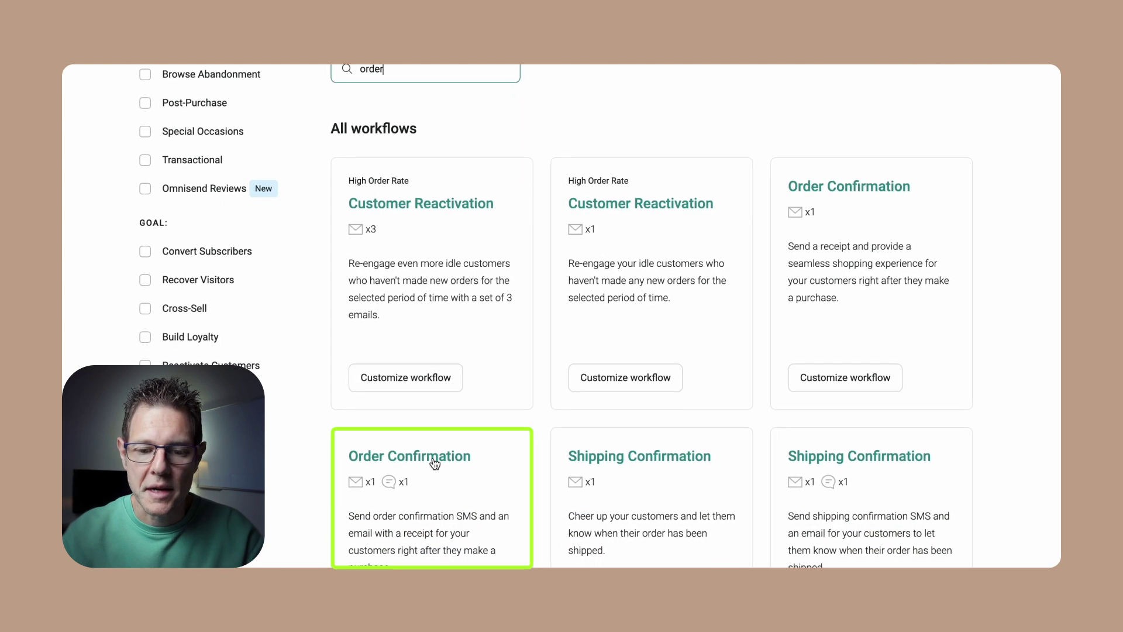
click(433, 463)
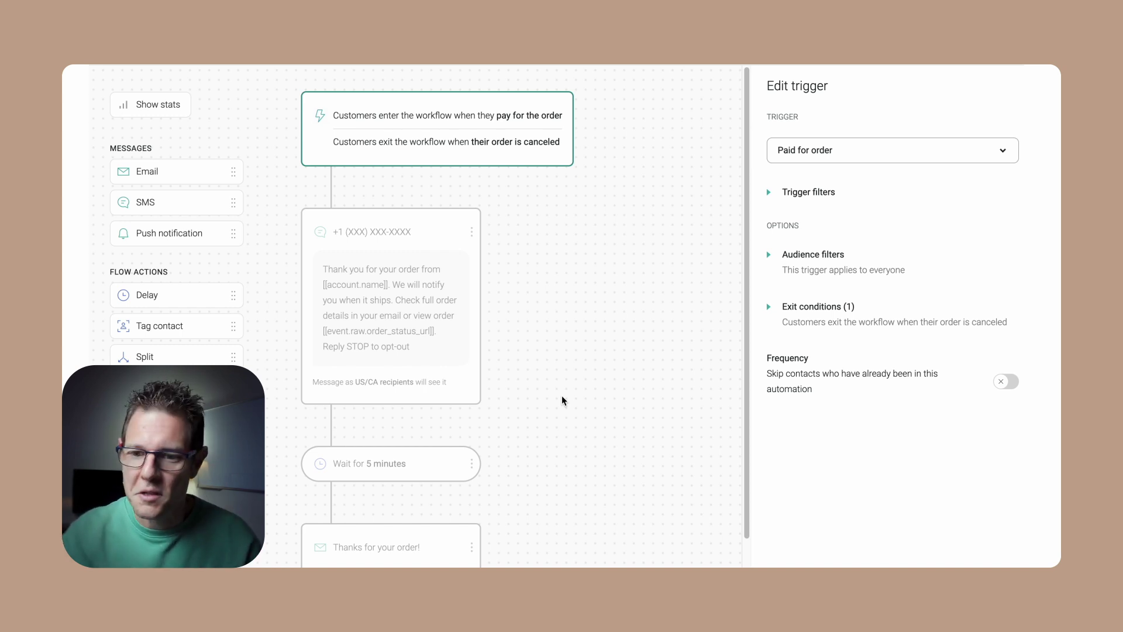
- Open the 'Thanks for your order!' email's settings and go on to edit its content
scroll(570, 384, down, 1)
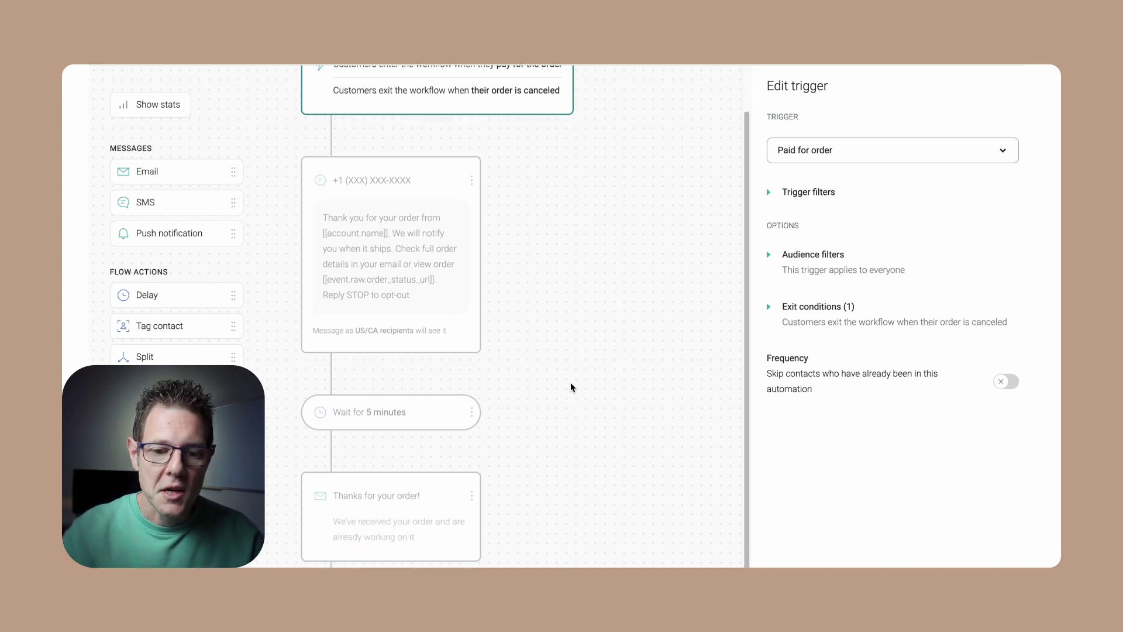
click(413, 521)
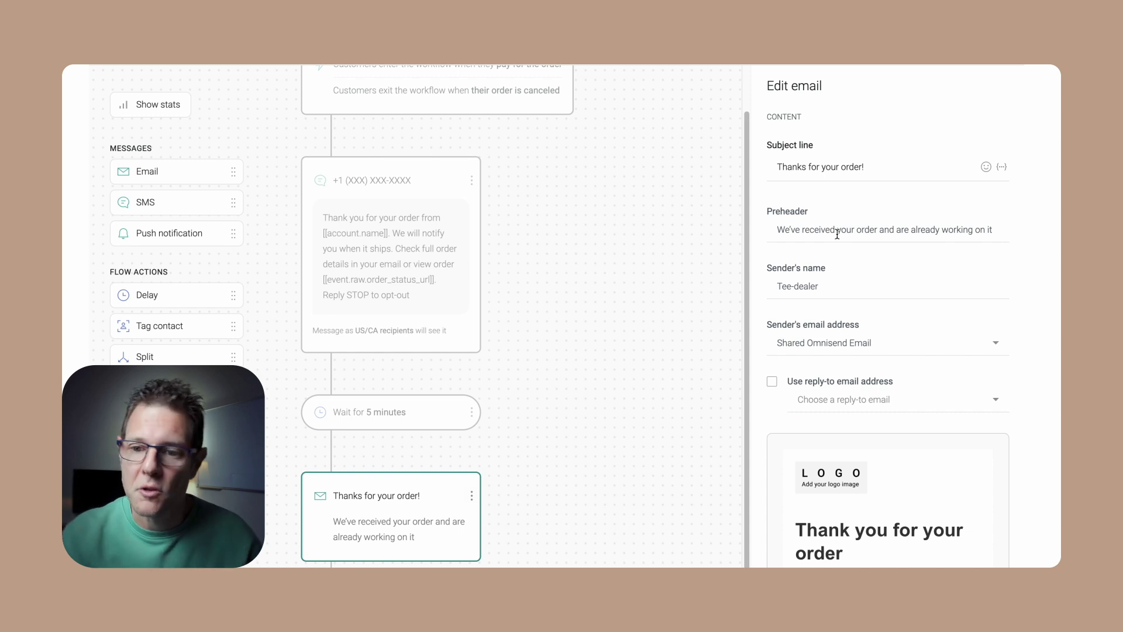
click(873, 168)
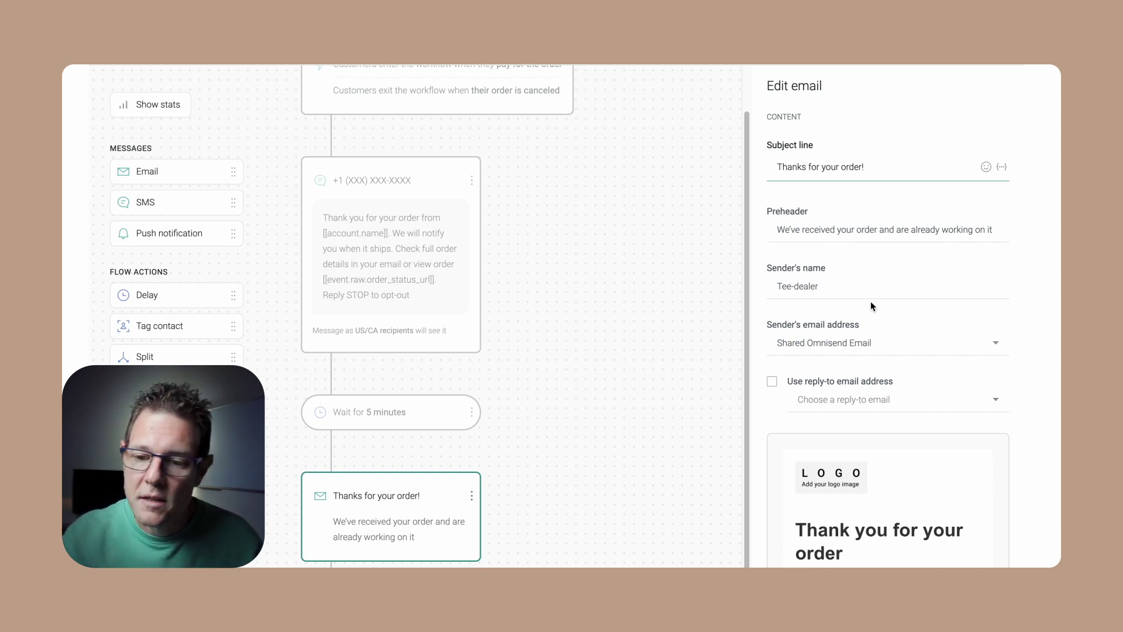
scroll(870, 301, down, 3)
scroll(844, 438, down, 2)
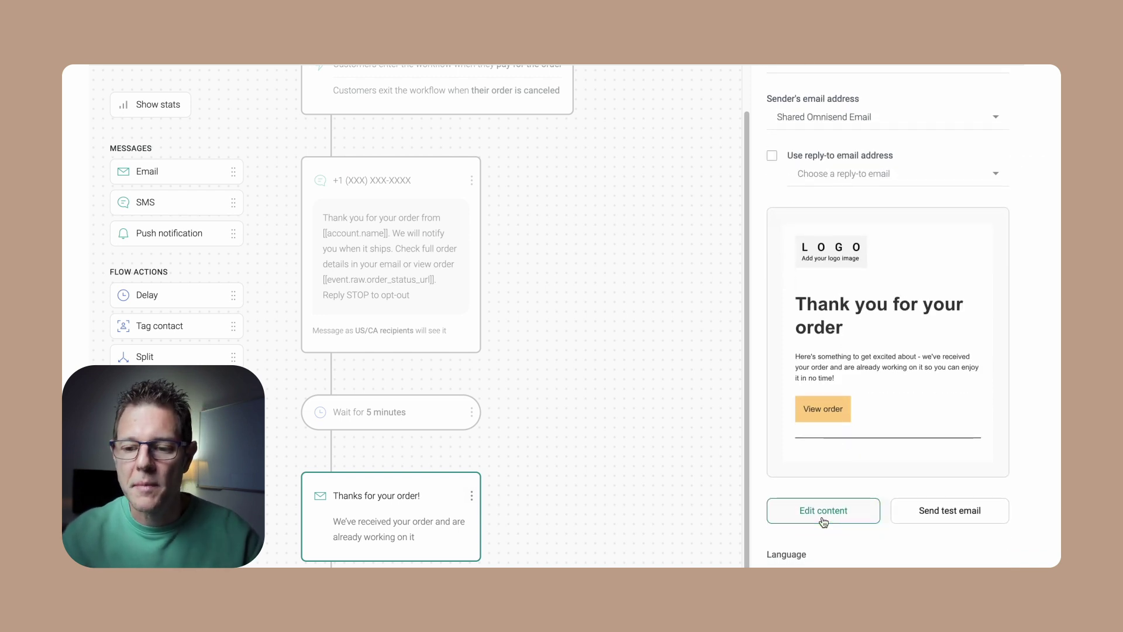
click(823, 518)
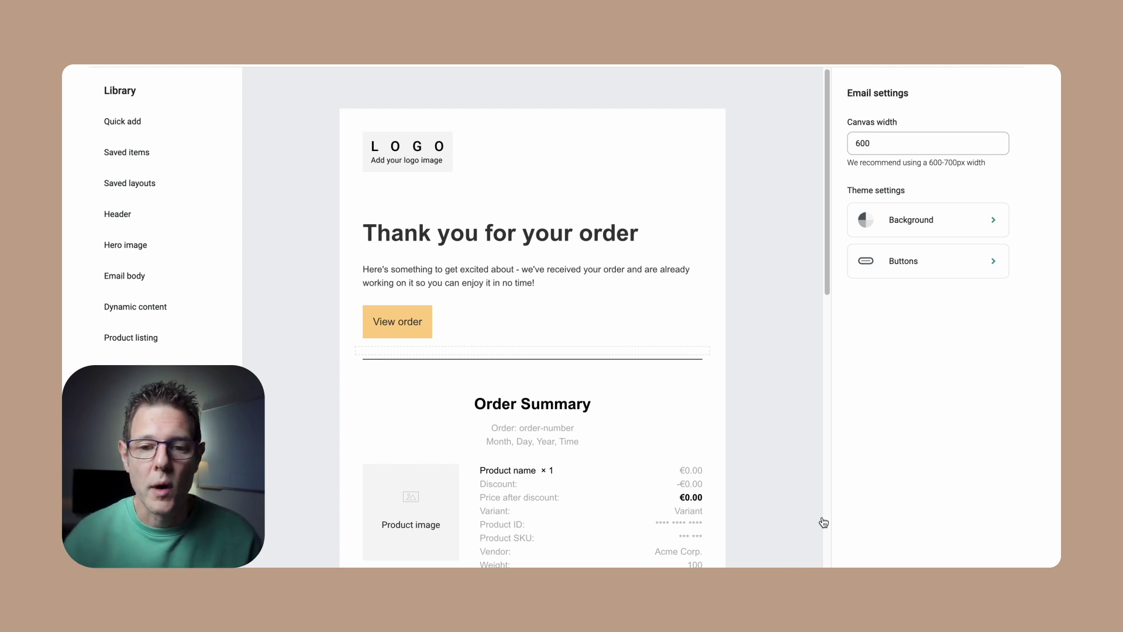
- Review the email's heading, View order button, Order Summary, Billing & Shipping and footer blocks
scroll(652, 372, down, 3)
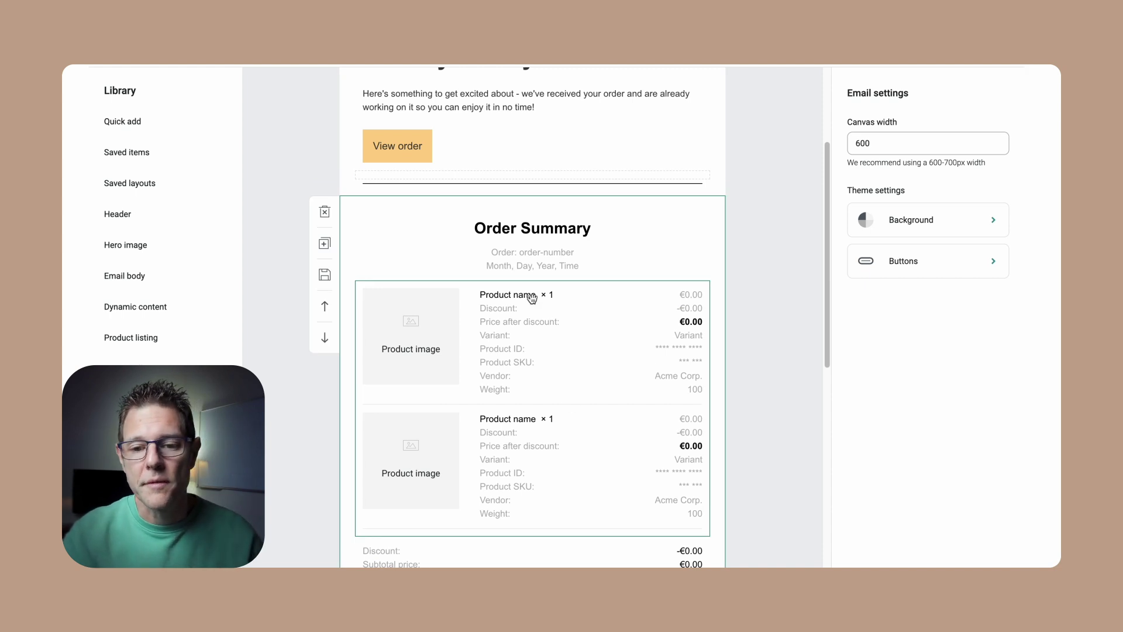
scroll(532, 298, down, 9)
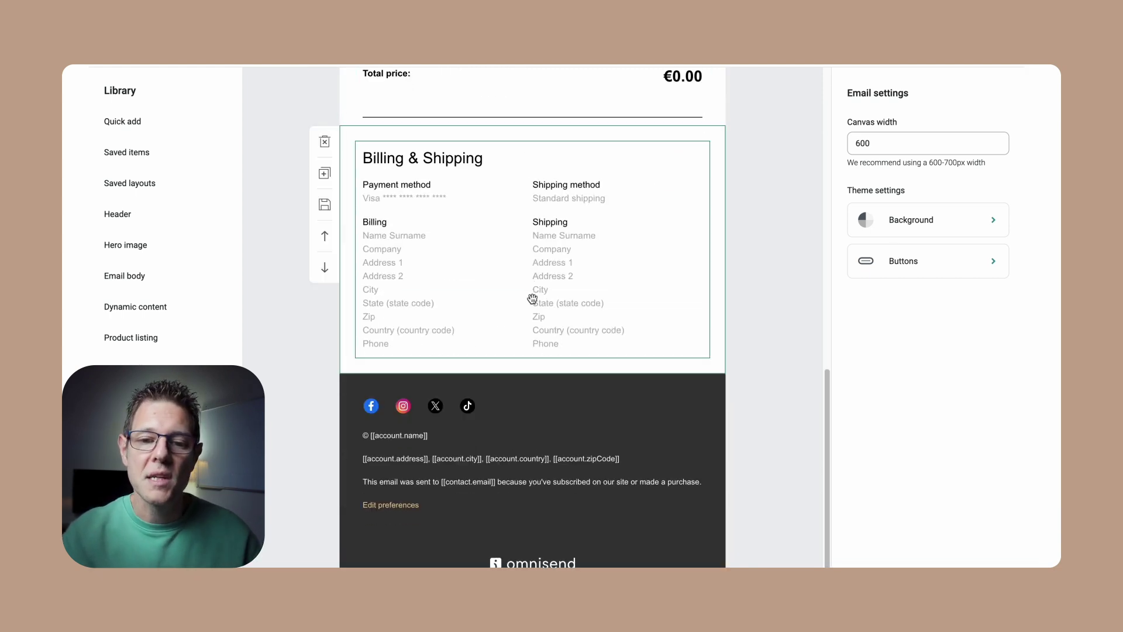
scroll(532, 298, up, 4)
scroll(532, 298, up, 10)
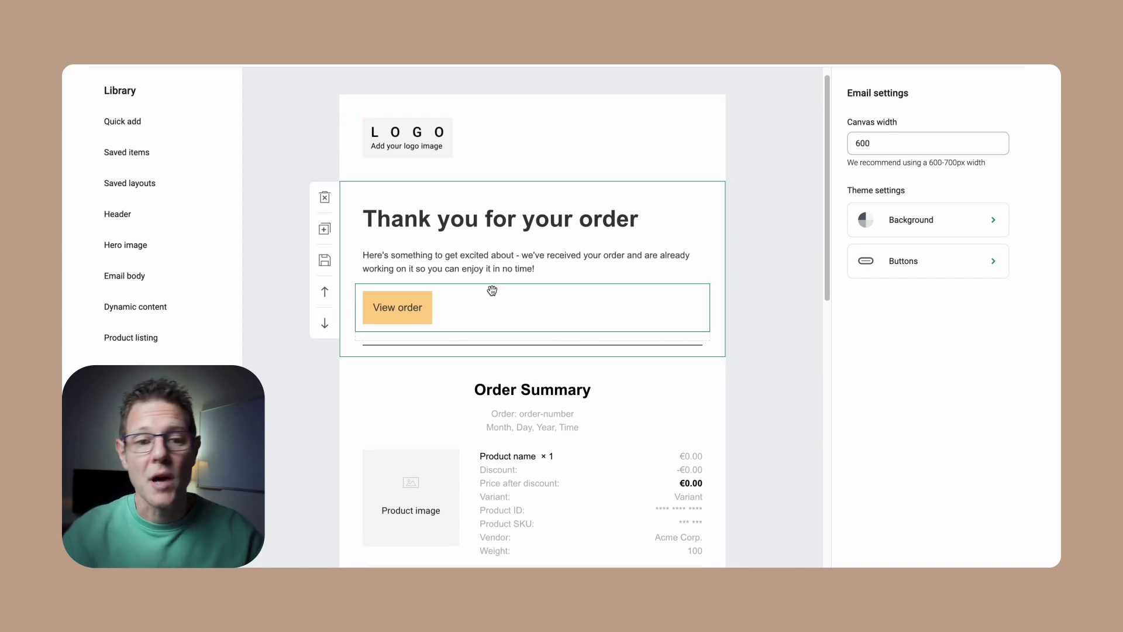
click(138, 129)
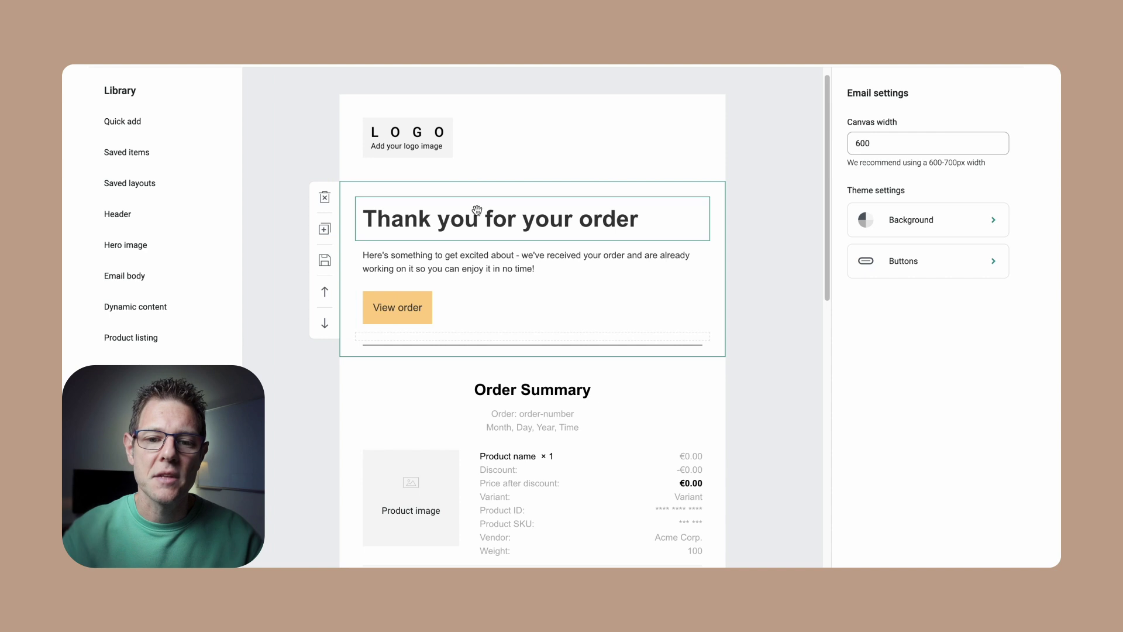
- Swap the header LOGO placeholder for 'Omnisend logo - black.png' and enlarge it
click(408, 140)
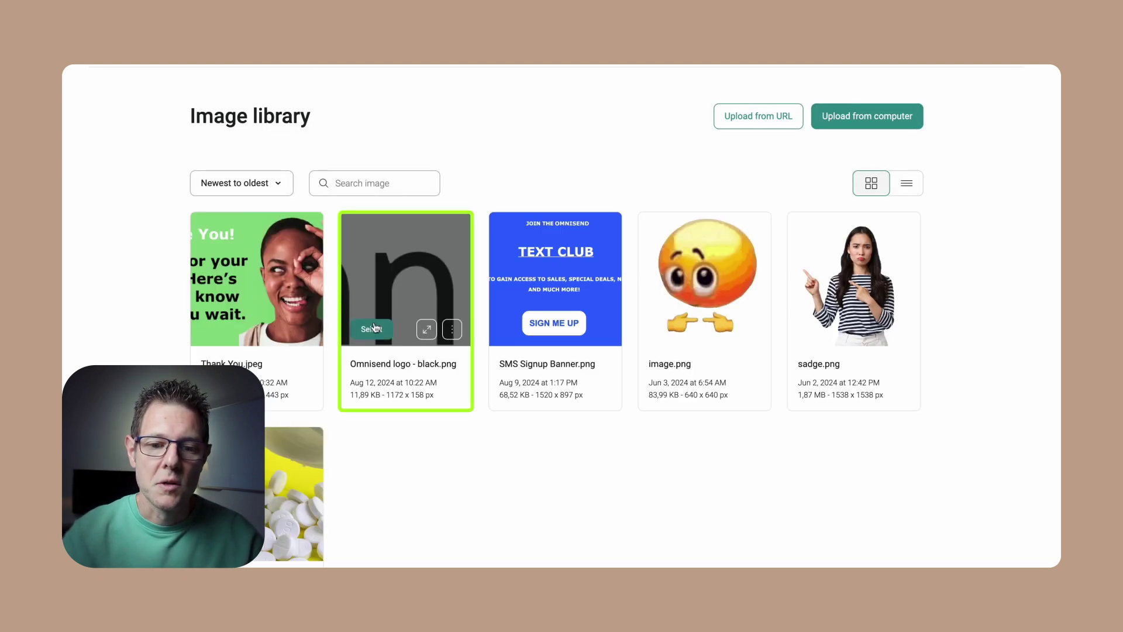
click(374, 327)
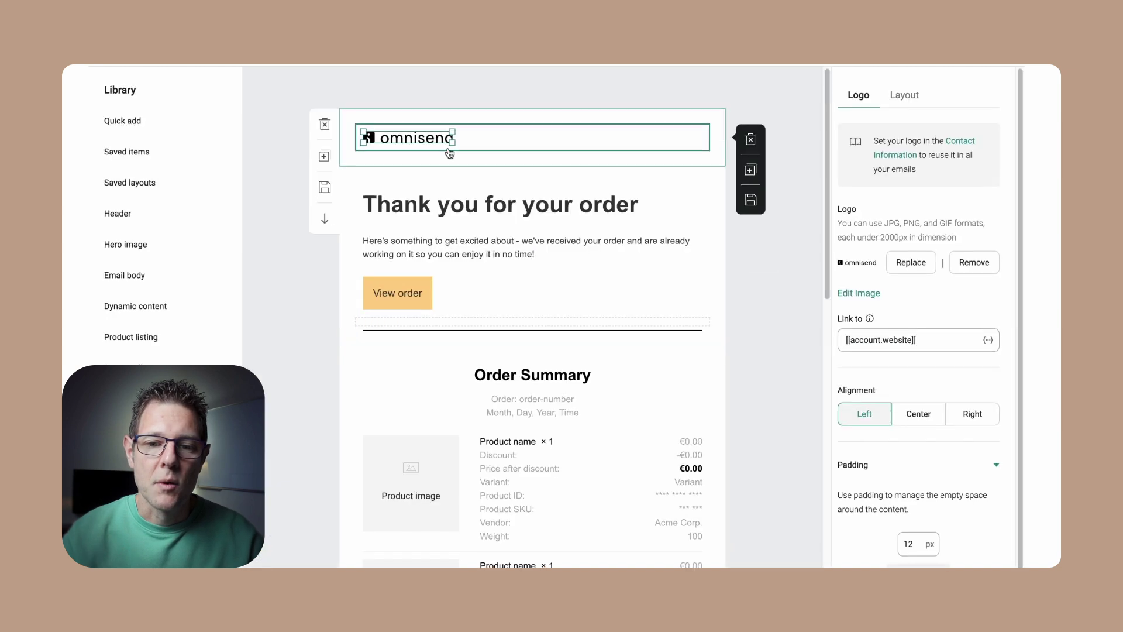
drag(452, 86, 480, 87)
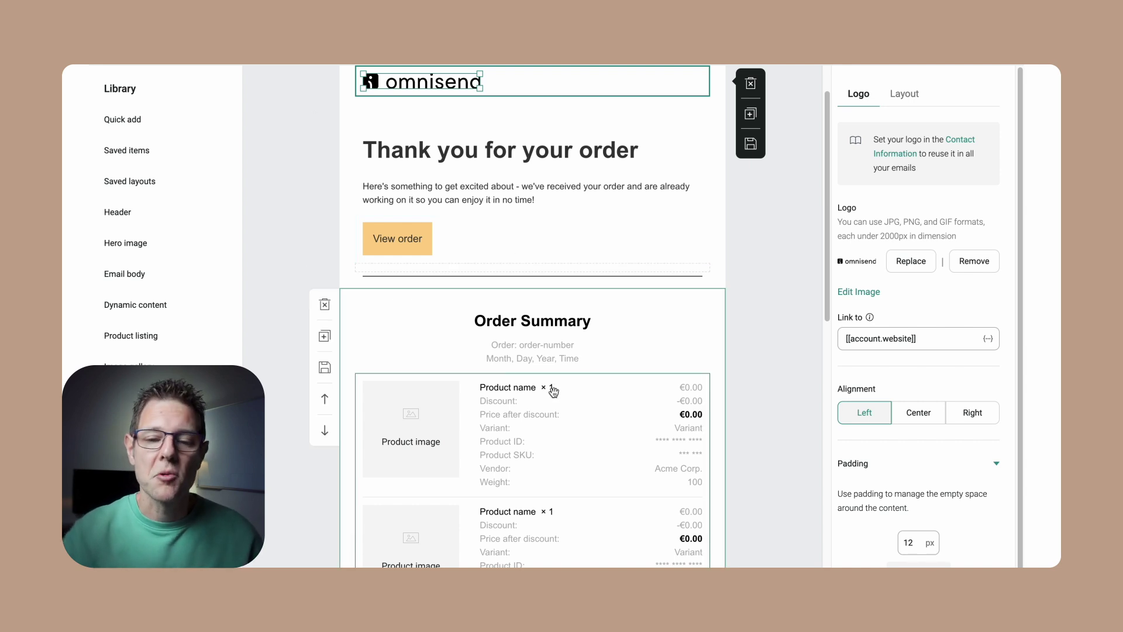
scroll(551, 389, down, 1)
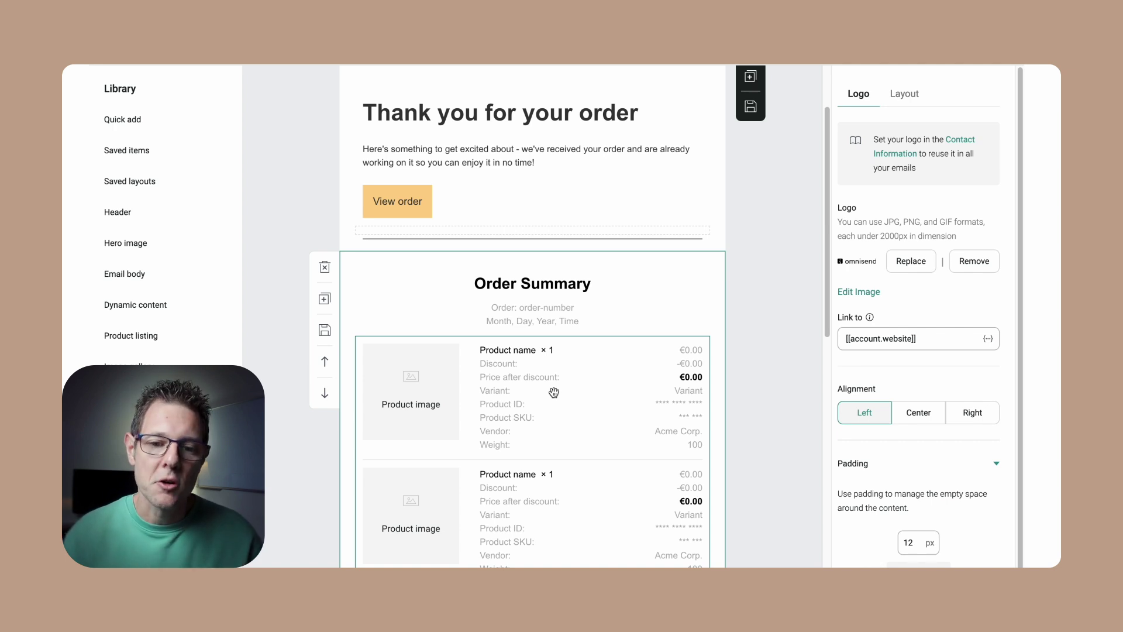
scroll(521, 304, up, 1)
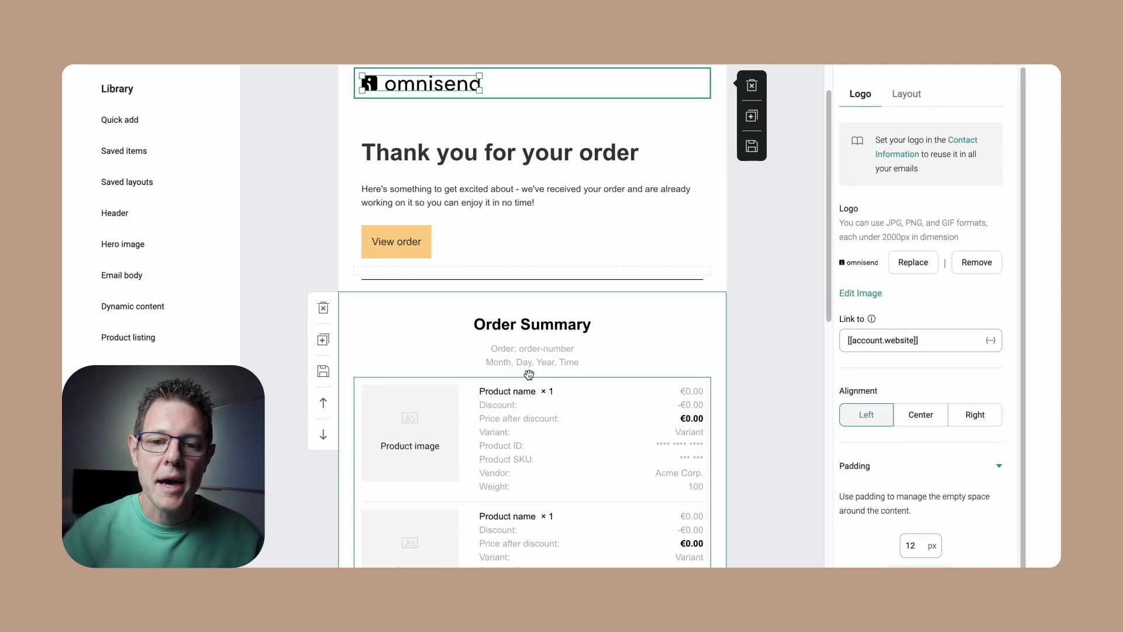
click(545, 247)
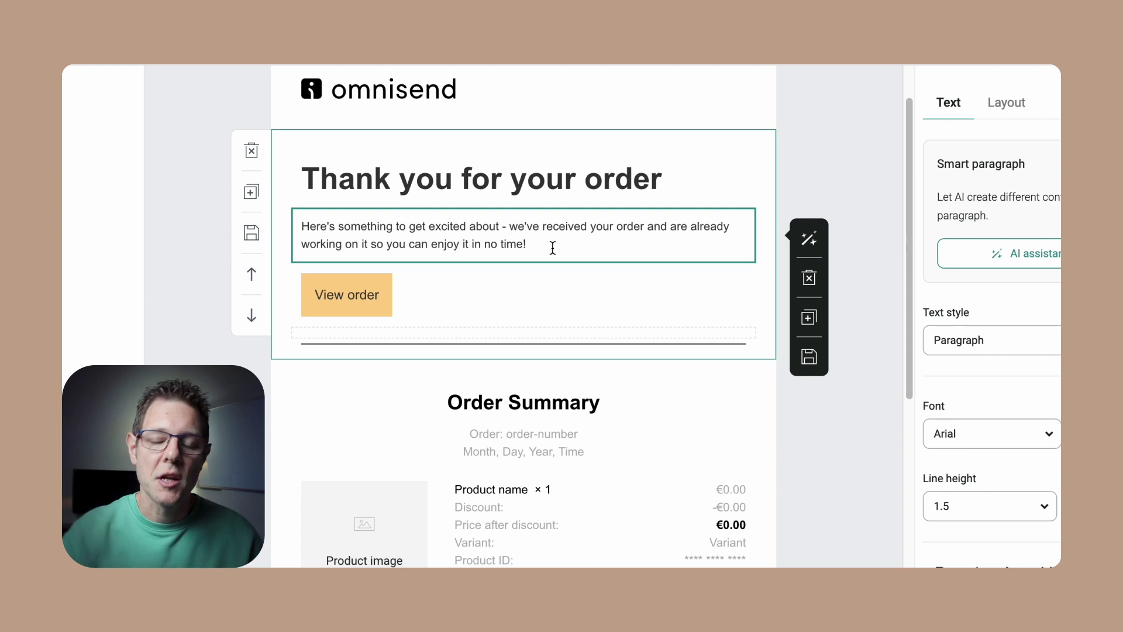
- Add 'In this email you'll find:' with items Oder details, Customer service info, Order FAQs, and more
scroll(509, 346, down, 1)
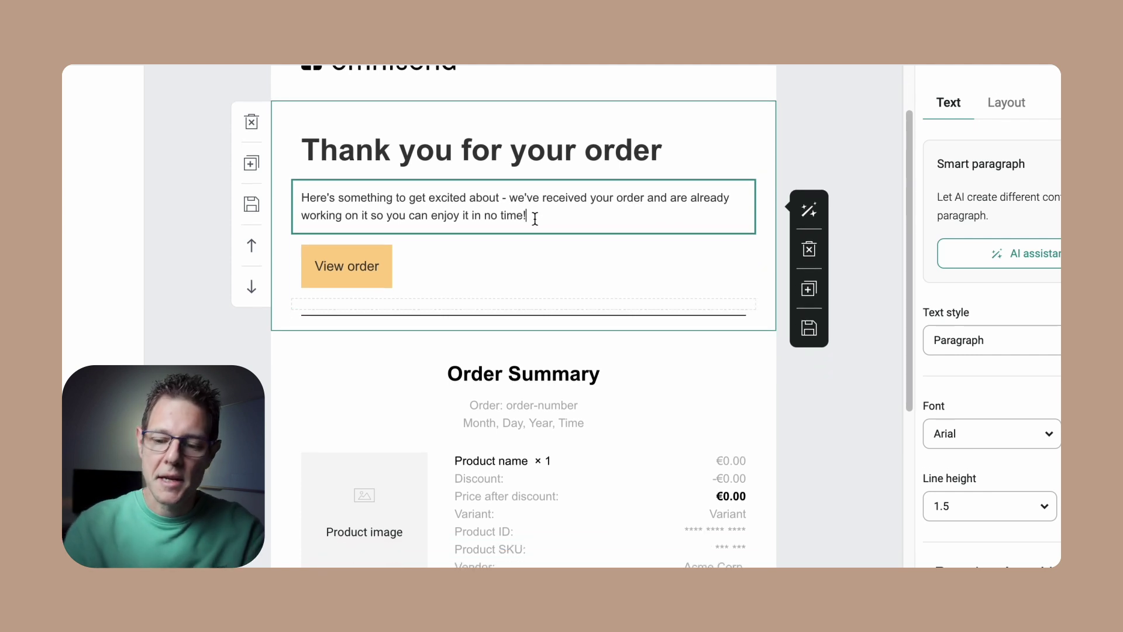
key(Return)
text(In this email you'll find:)
key(Return)
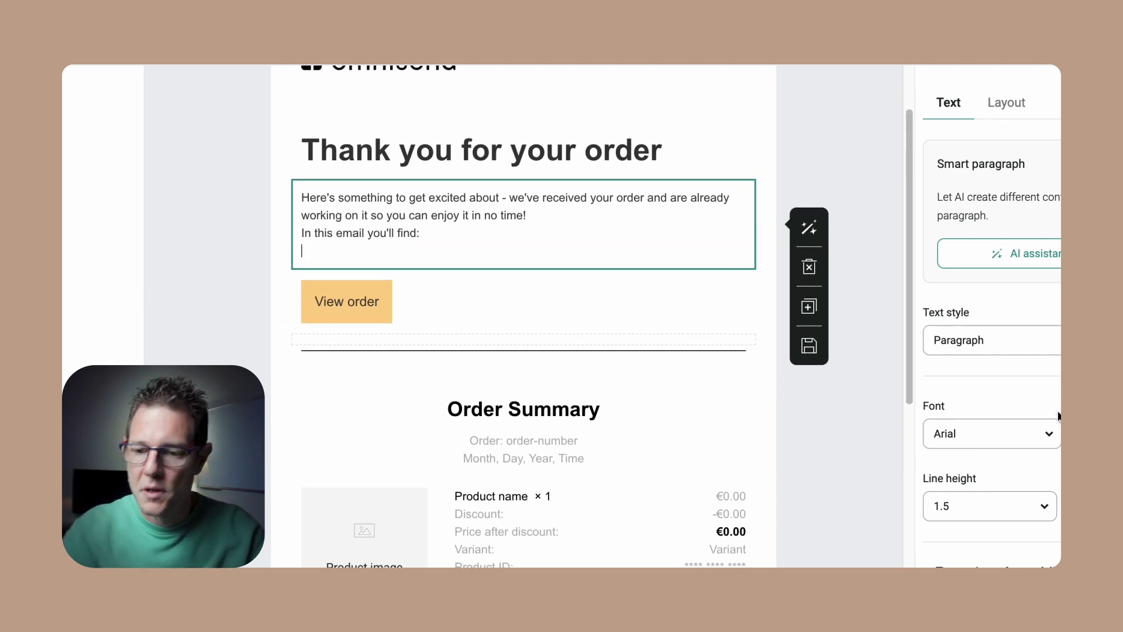
text(- Oder details)
key(Return)
text(Customer service info)
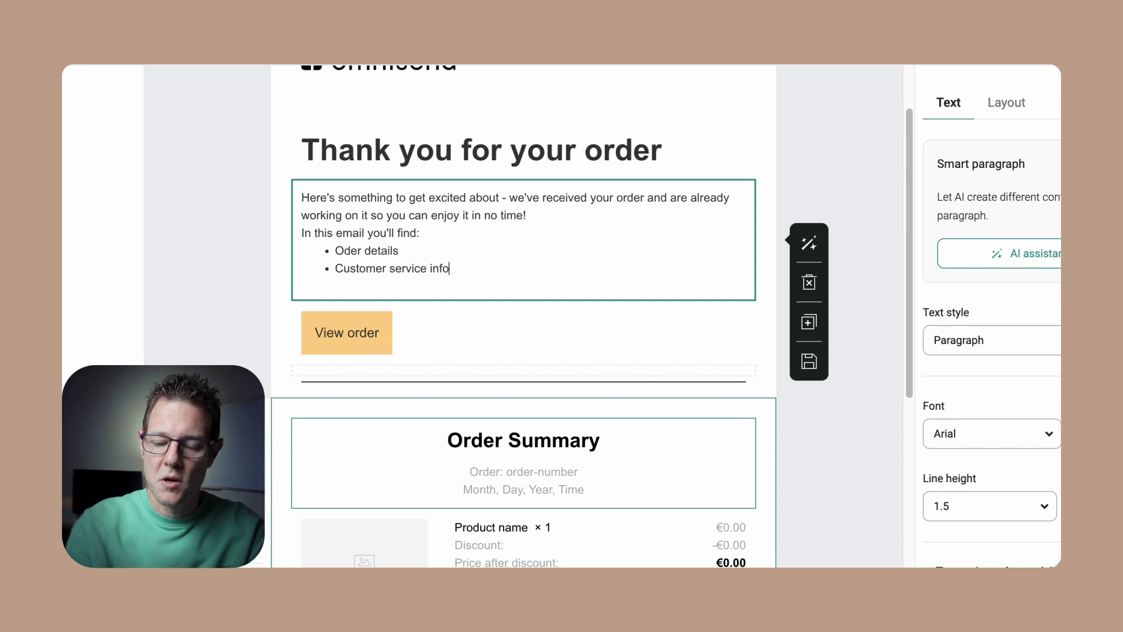
key(Return)
text(Order FAQs)
key(Return)
text(and more)
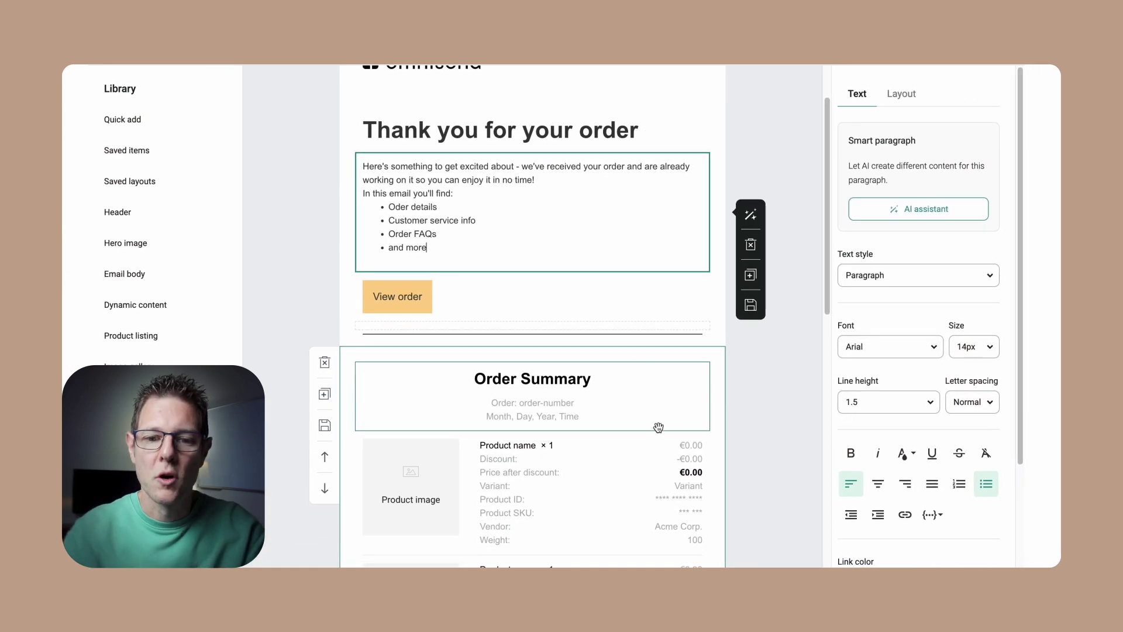
- Make the four bullet items bold
drag(451, 249, 386, 206)
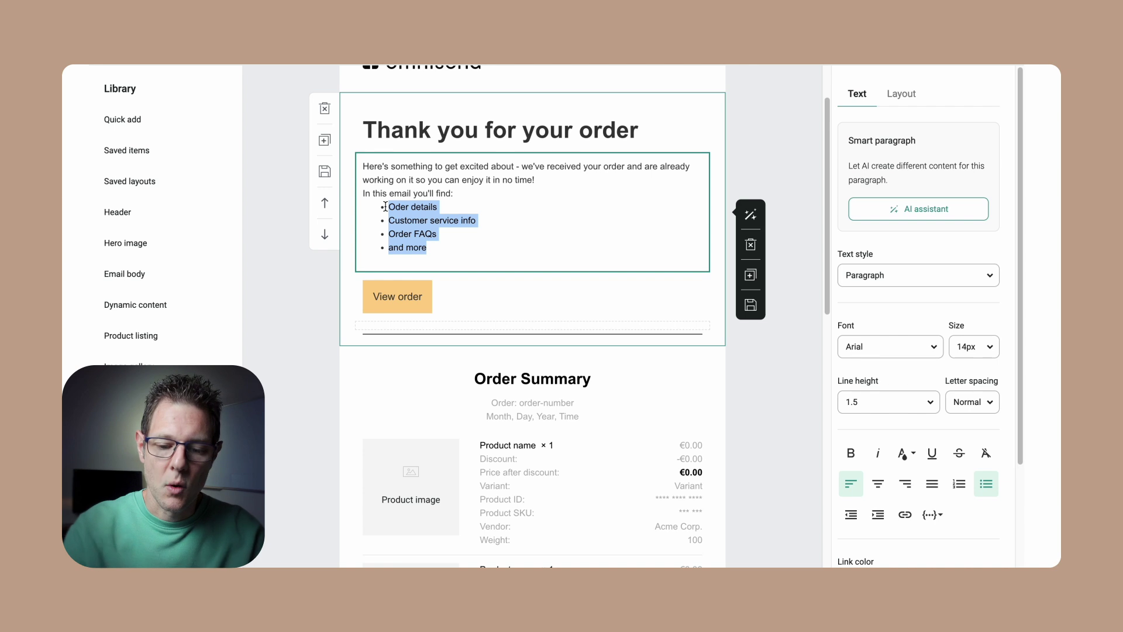
key(ctrl+b)
scroll(430, 273, down, 3)
scroll(430, 273, down, 8)
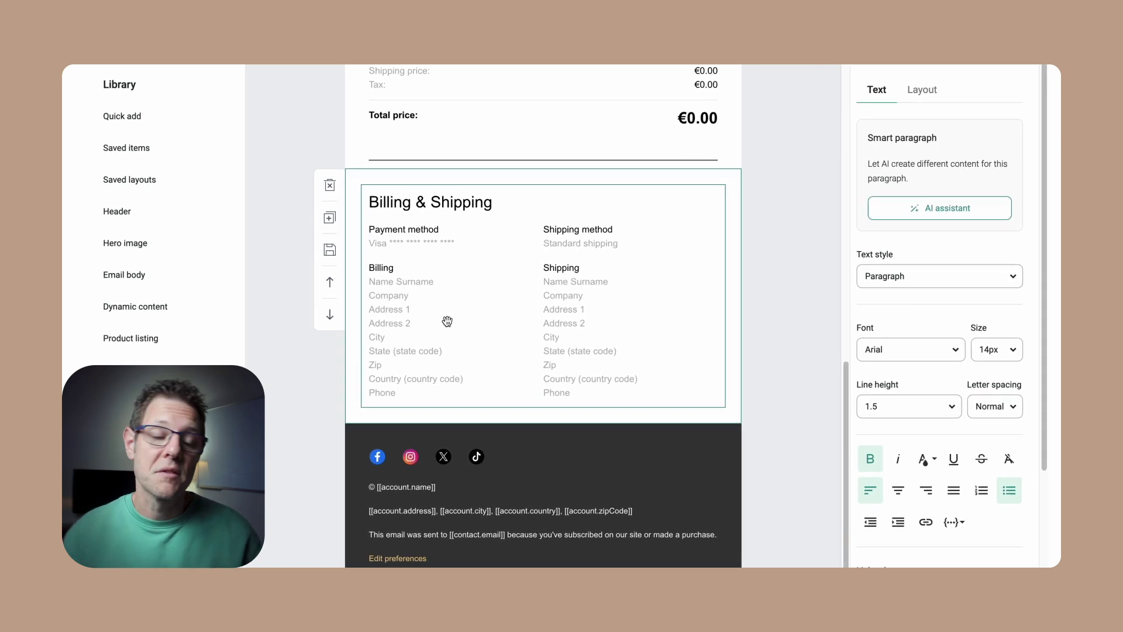
- Add a one-column section with a bold, centred Large Heading 'View Our Top Sellers'
click(184, 117)
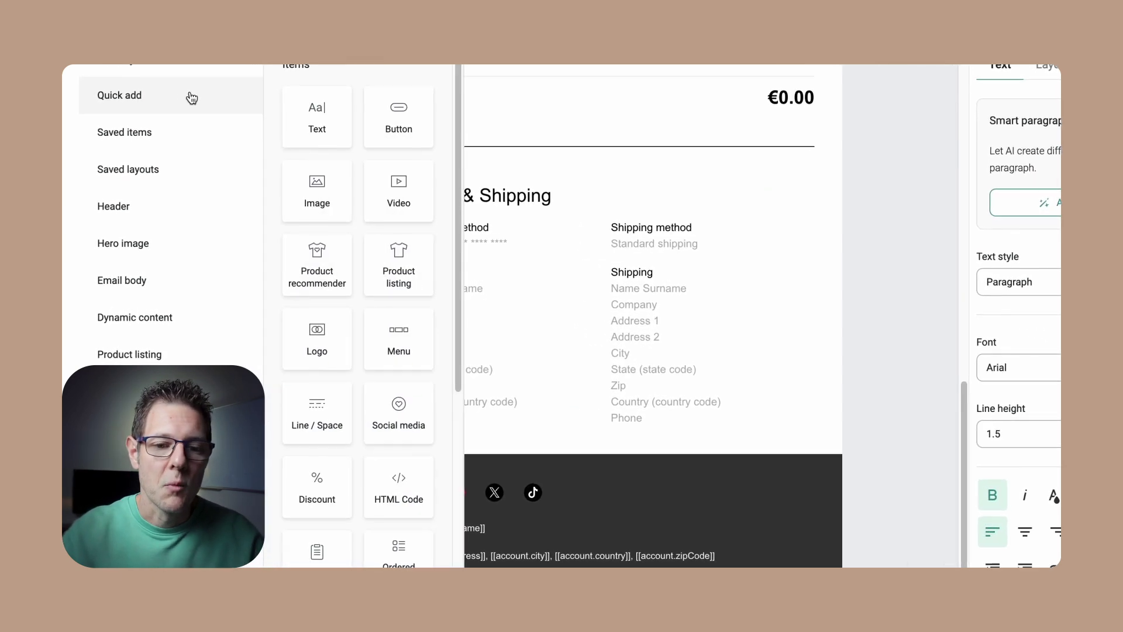
scroll(350, 346, down, 5)
drag(348, 516, 570, 483)
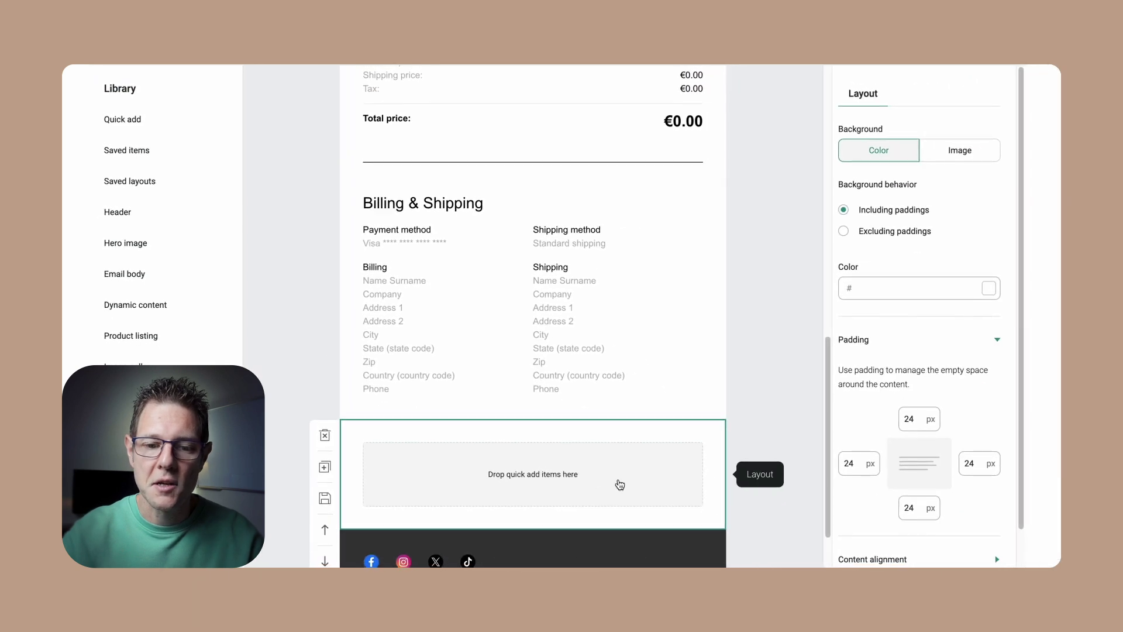
click(188, 121)
drag(283, 140, 484, 466)
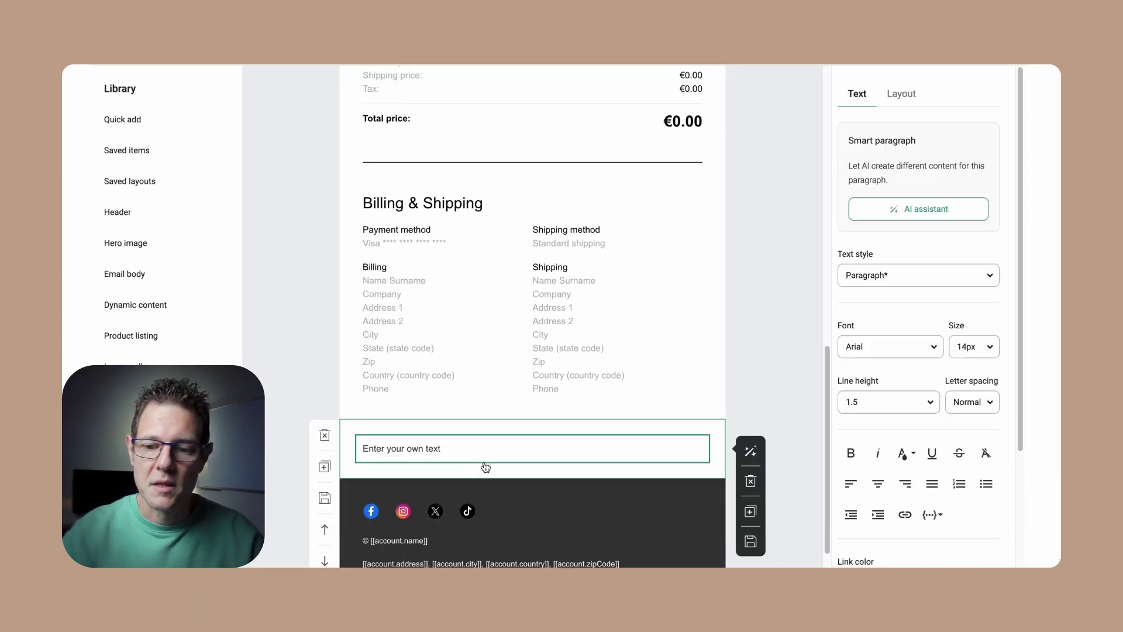
click(907, 281)
click(883, 309)
text(View Our Top)
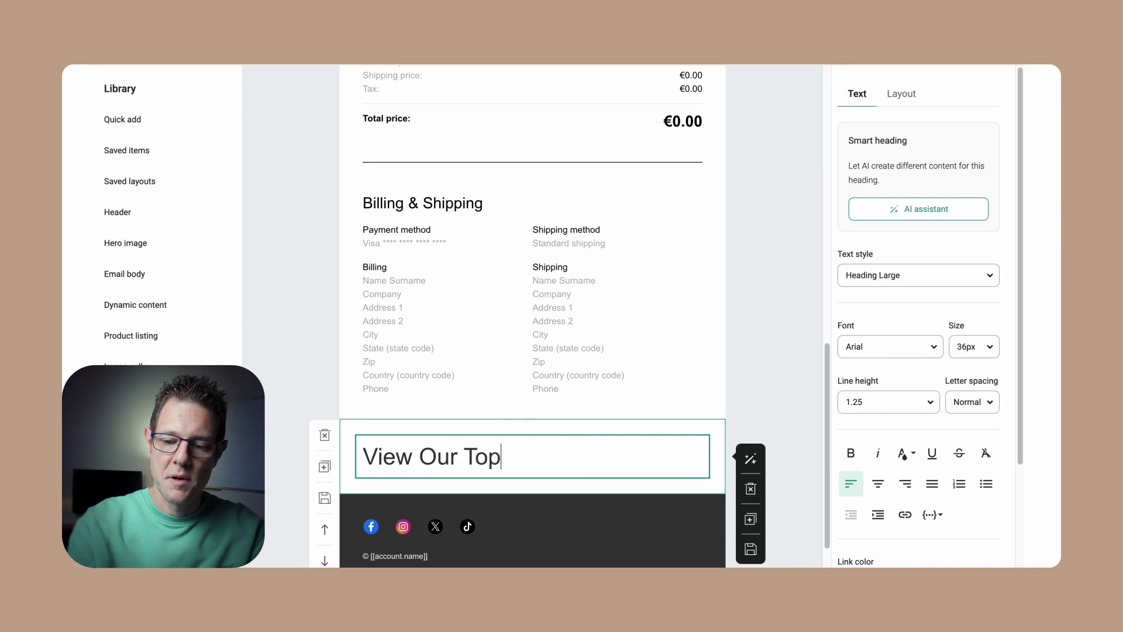
text( Sellers)
key(ctrl+a)
key(ctrl+b)
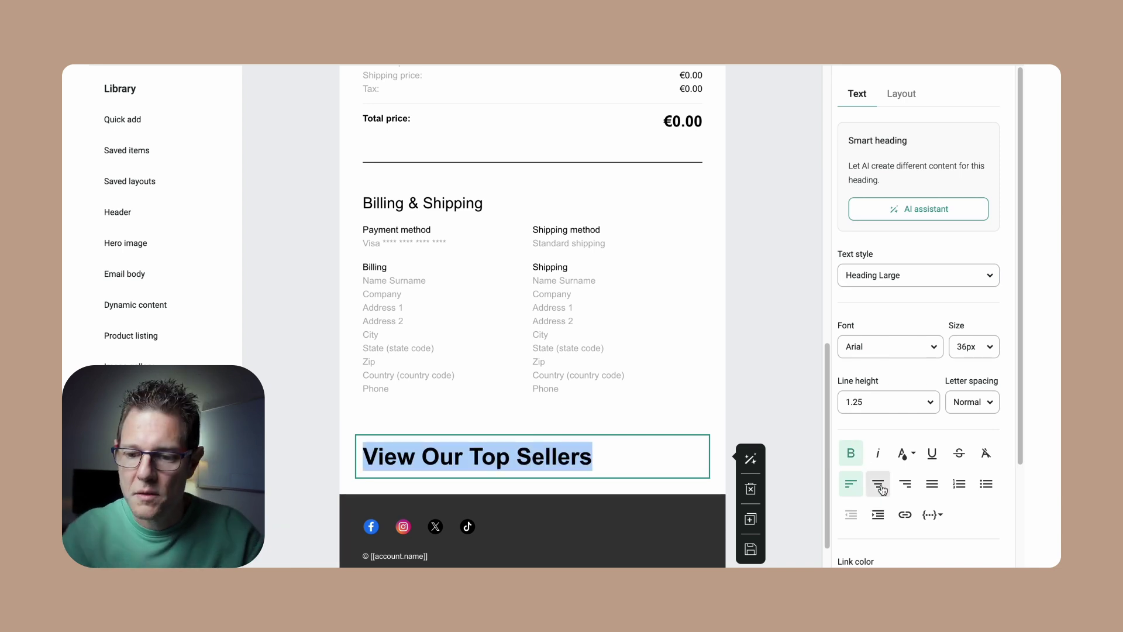
click(879, 485)
- Place a Product recommender block beneath the heading
click(169, 123)
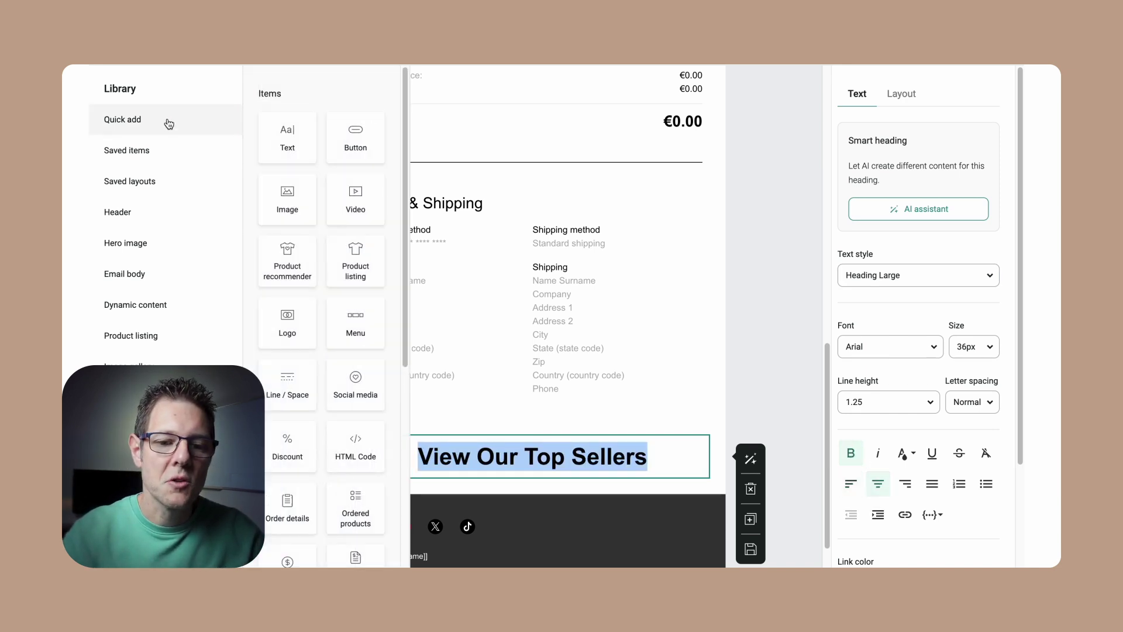
scroll(318, 377, down, 2)
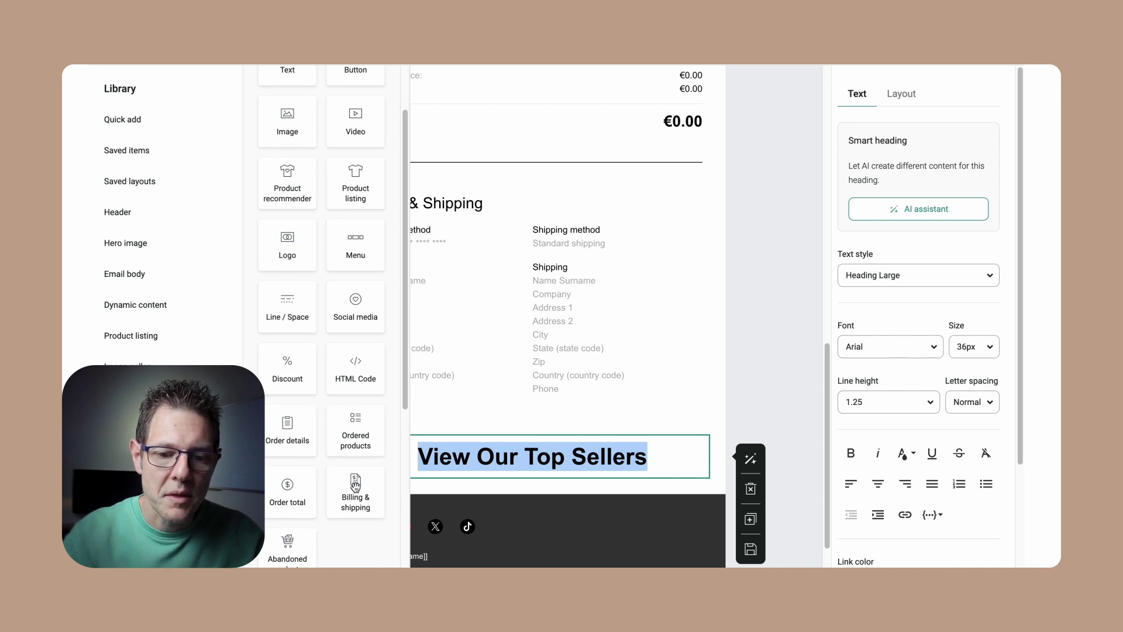
scroll(355, 443, up, 2)
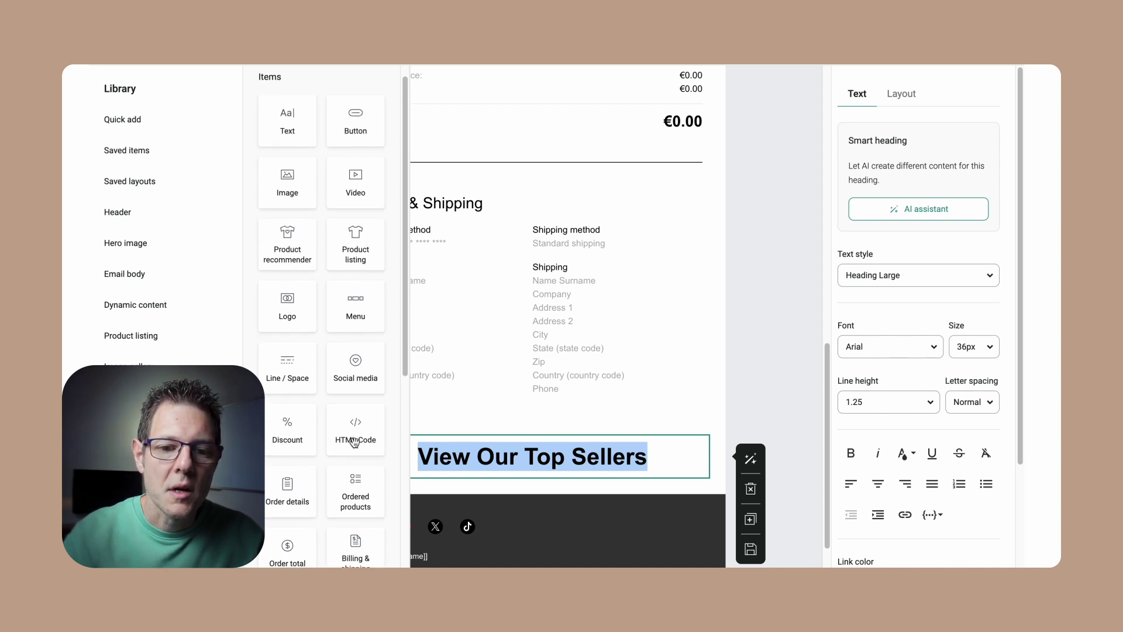
drag(287, 251, 483, 499)
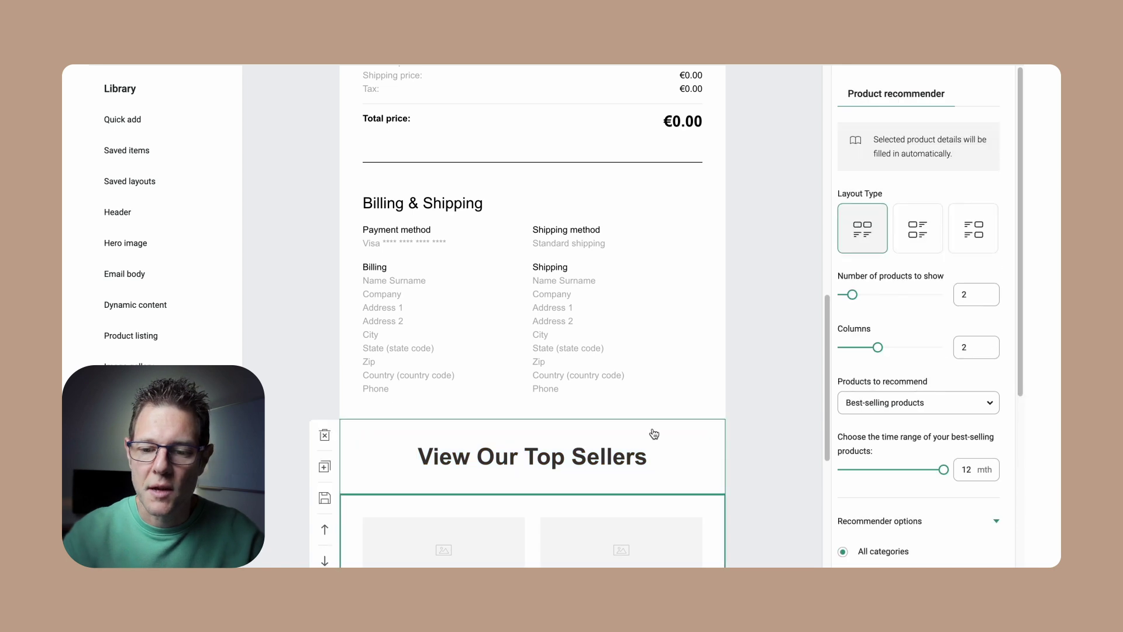
scroll(653, 433, down, 3)
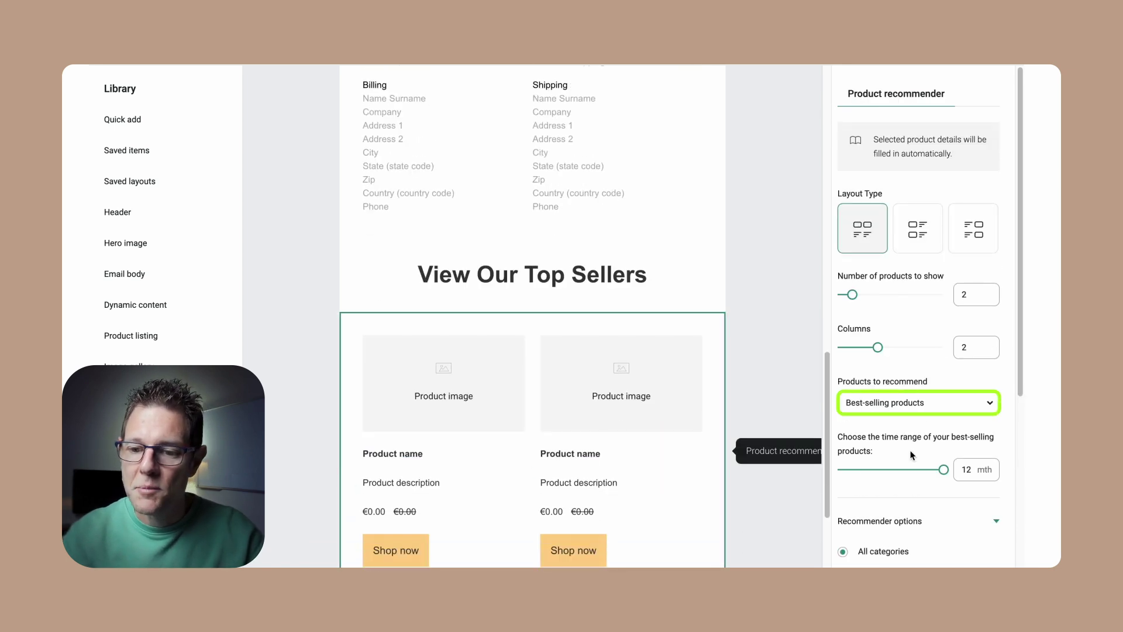
- Set the recommender to best-selling products, hiding description, price and Shop now button
click(936, 403)
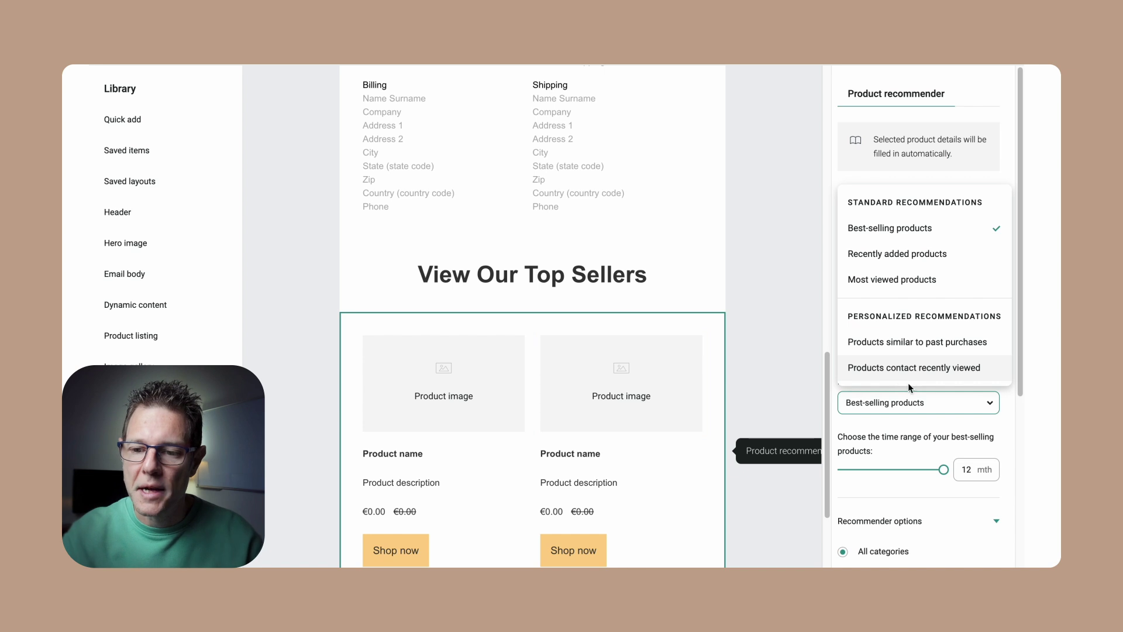
scroll(897, 452, down, 3)
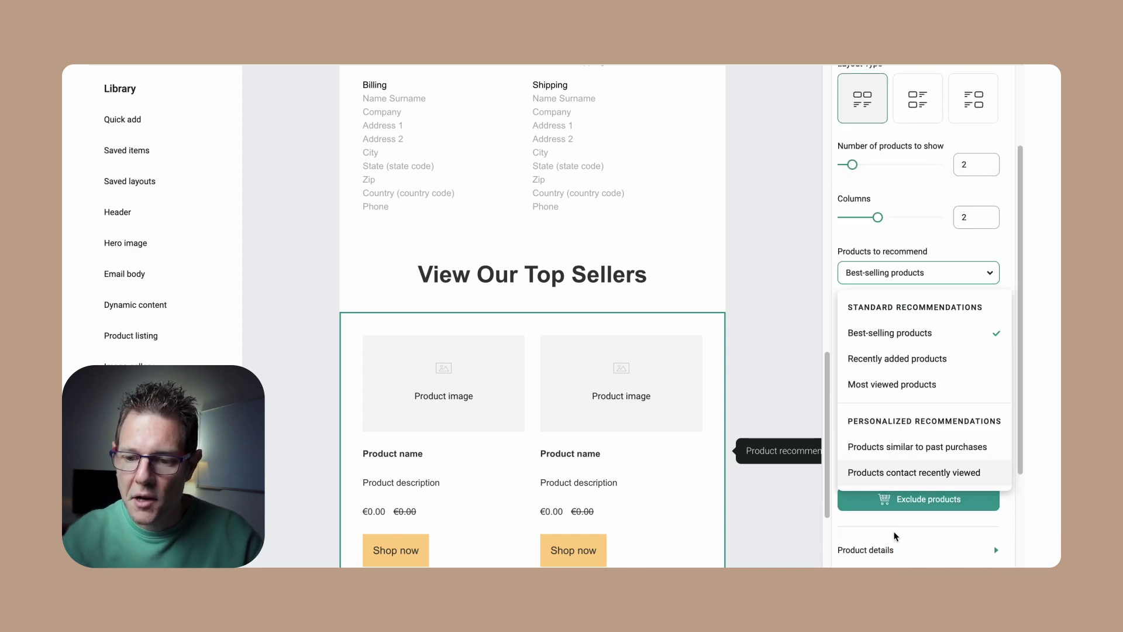
click(889, 563)
scroll(905, 520, down, 3)
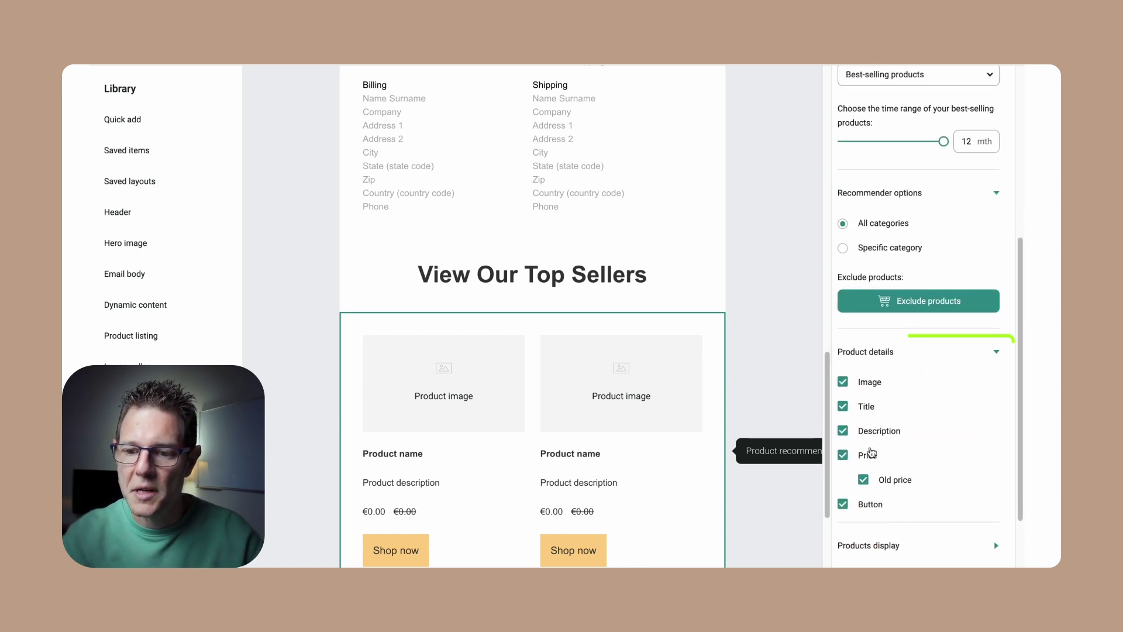
click(843, 431)
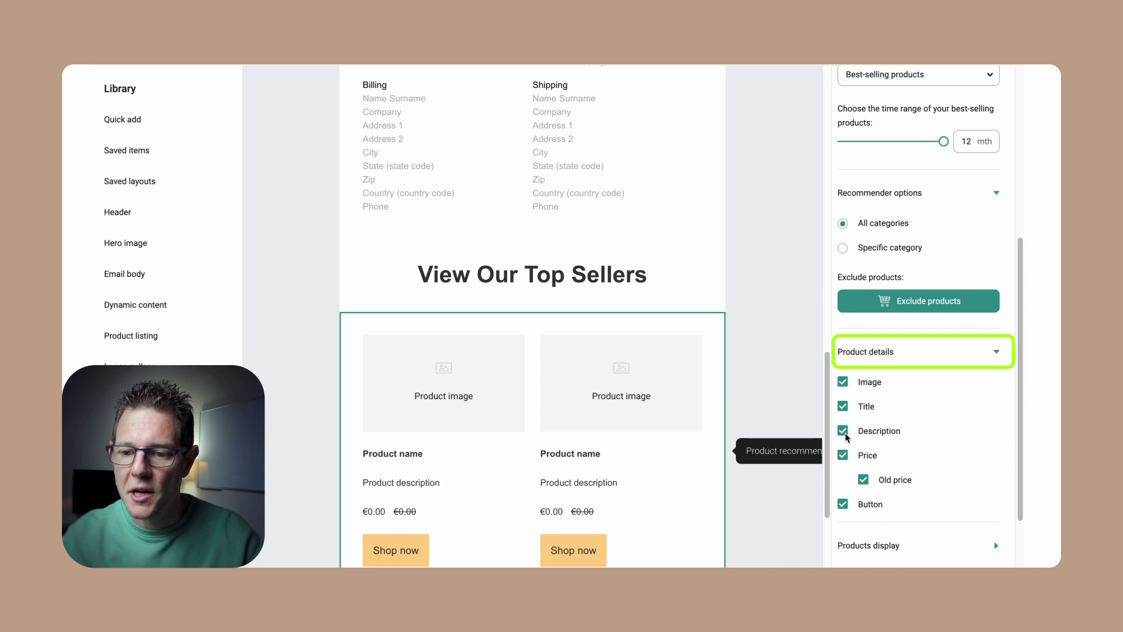
click(843, 456)
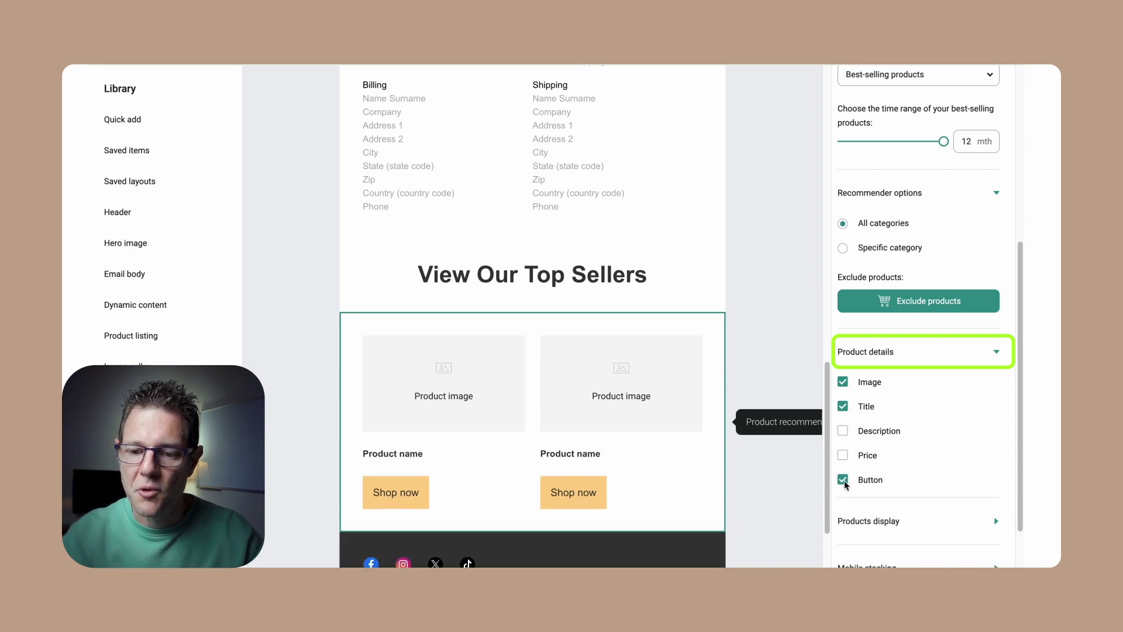
click(844, 480)
- Centre the product names and set Number of products to show to 4
click(638, 462)
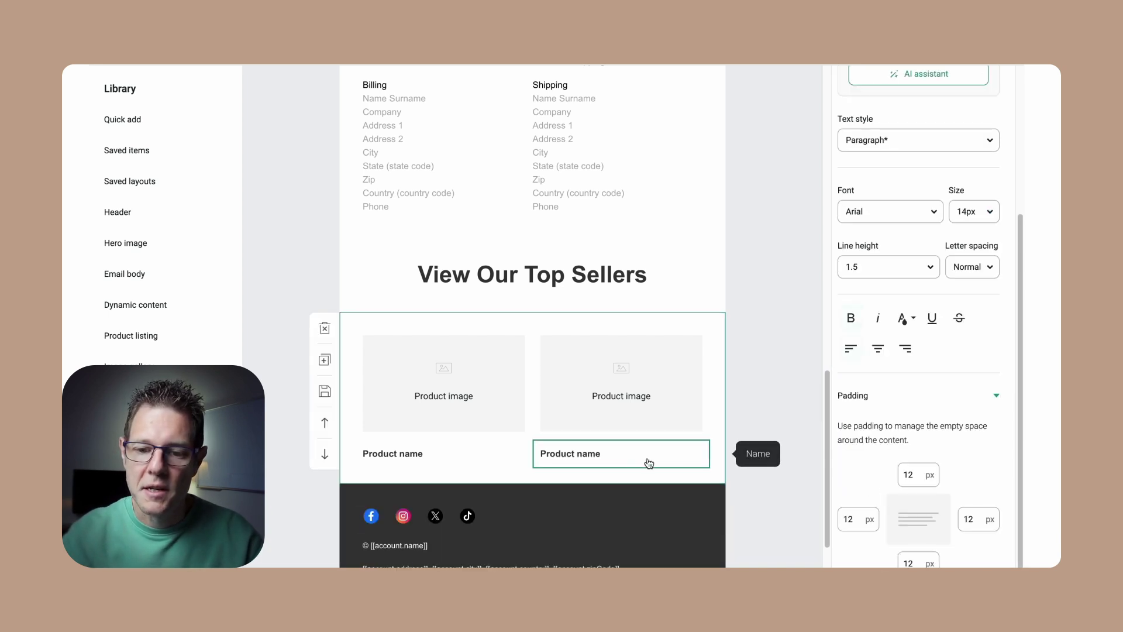
click(878, 349)
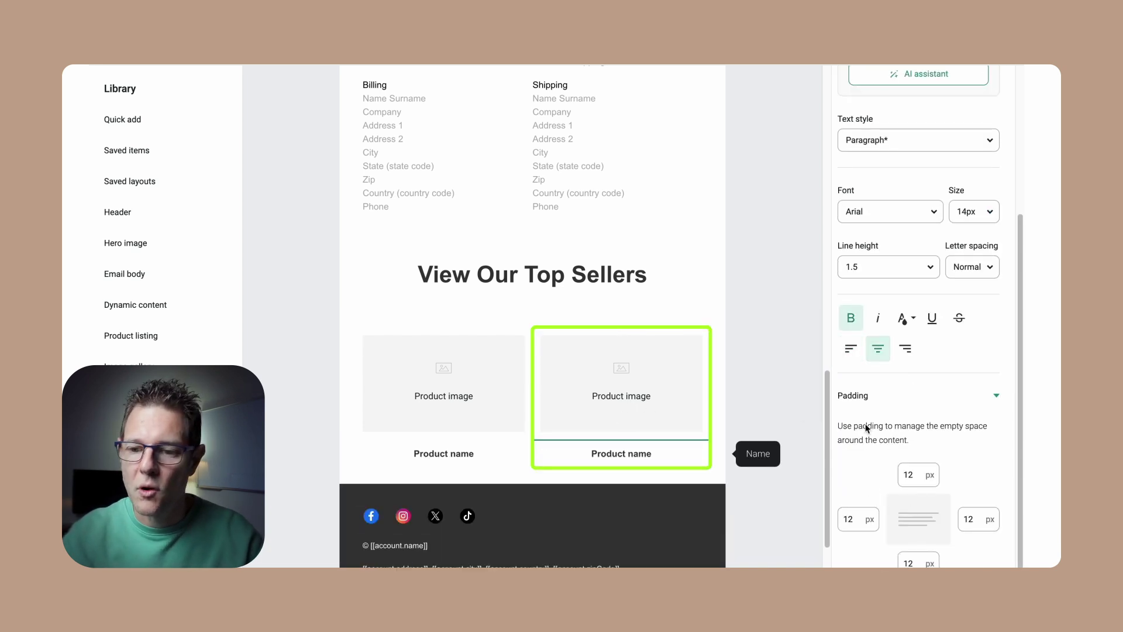
scroll(910, 270, up, 4)
click(667, 375)
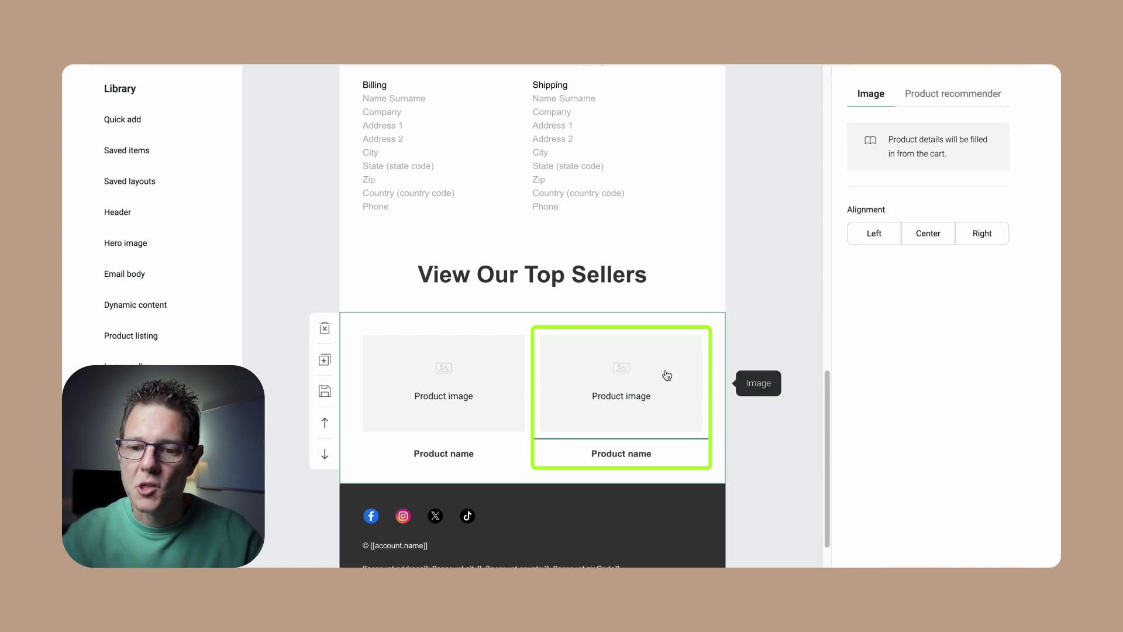
click(714, 359)
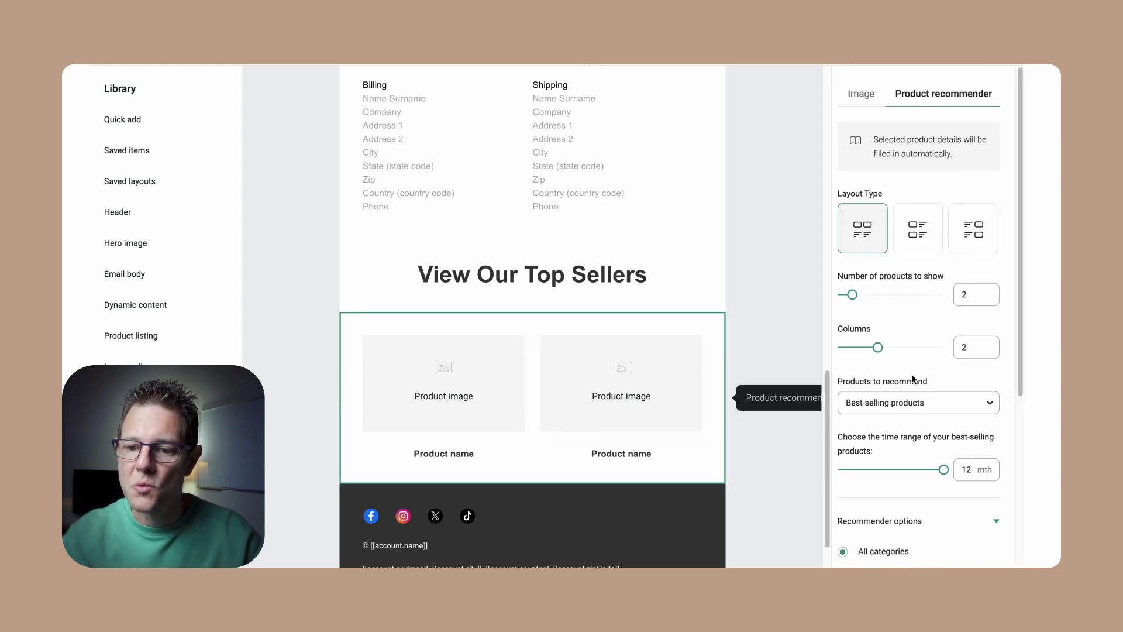
drag(854, 295, 873, 296)
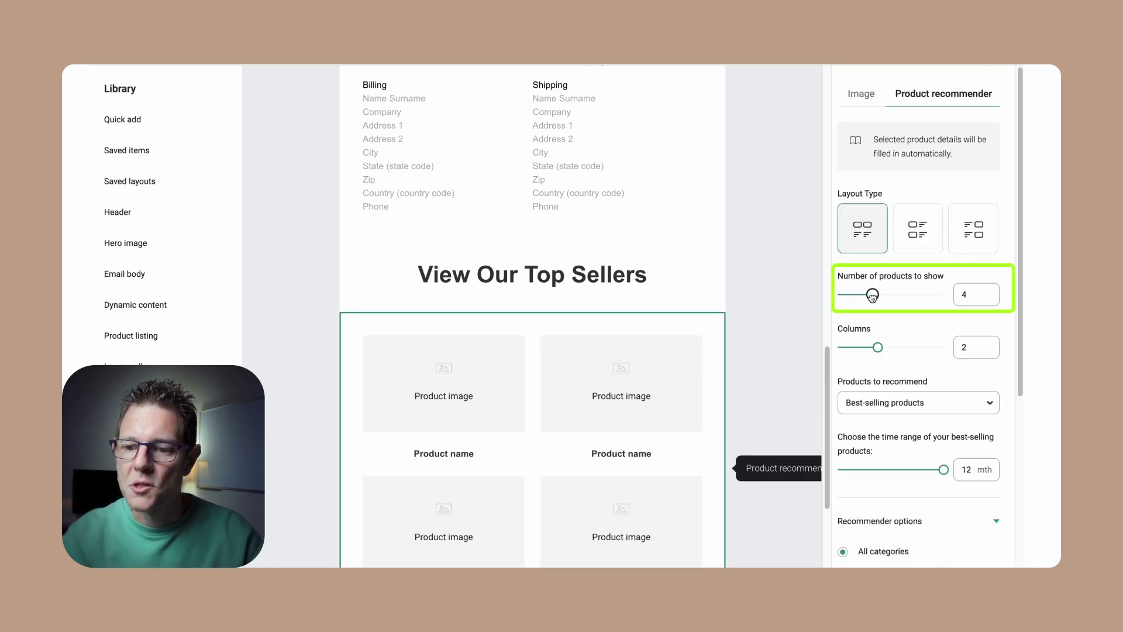
scroll(566, 387, down, 3)
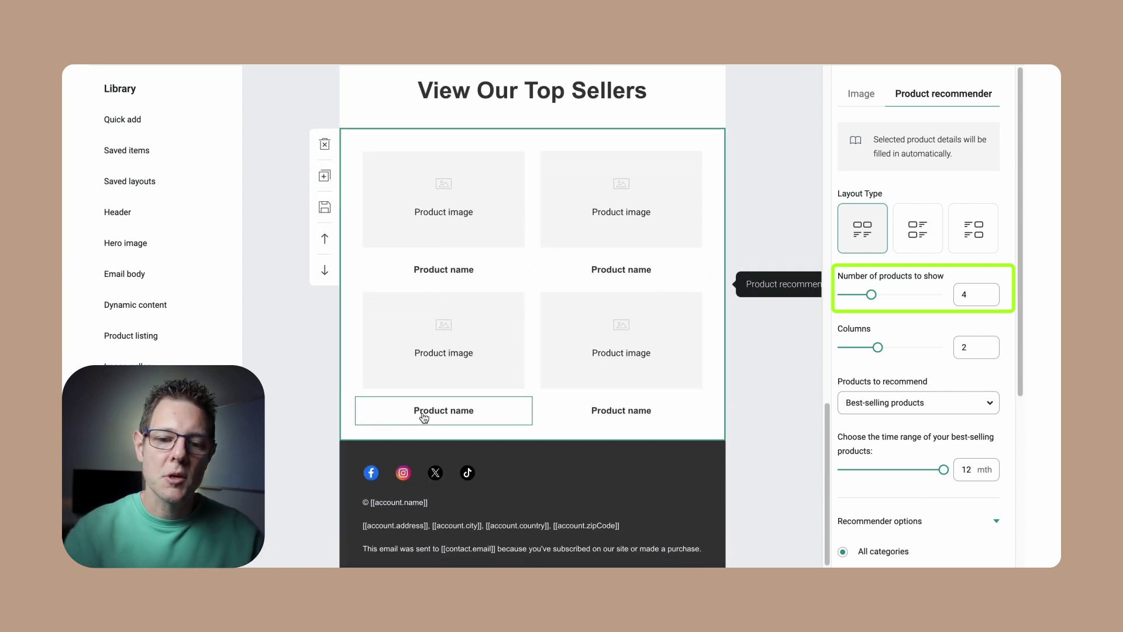
- Add an empty one-column section below the products
click(125, 121)
scroll(274, 298, down, 8)
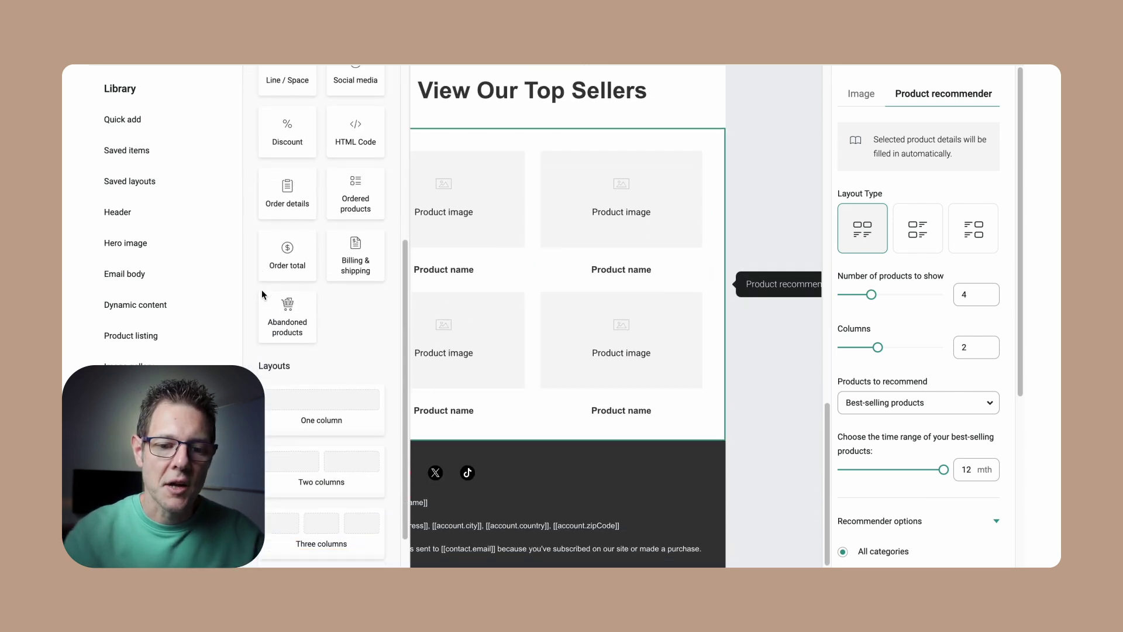
drag(300, 400, 491, 446)
click(491, 446)
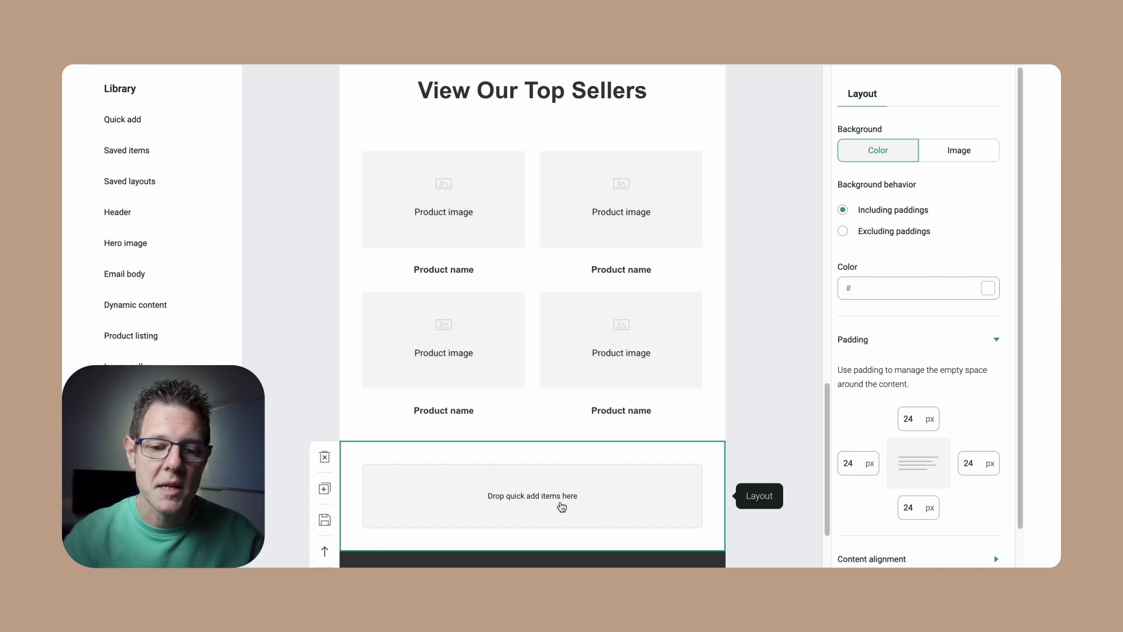
click(143, 129)
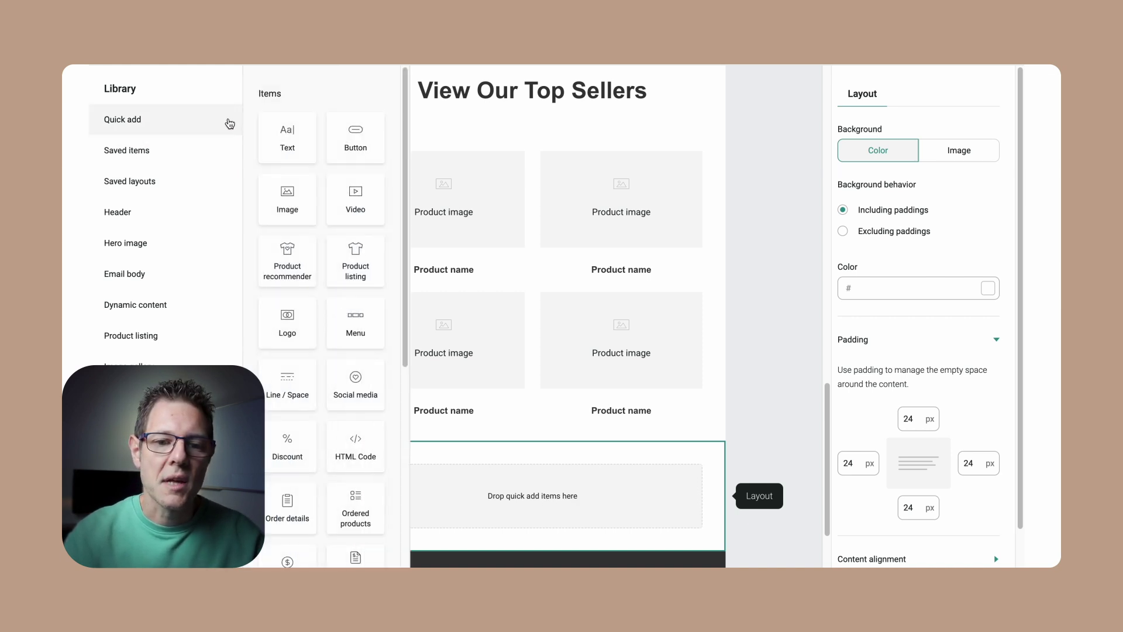
drag(299, 196, 541, 482)
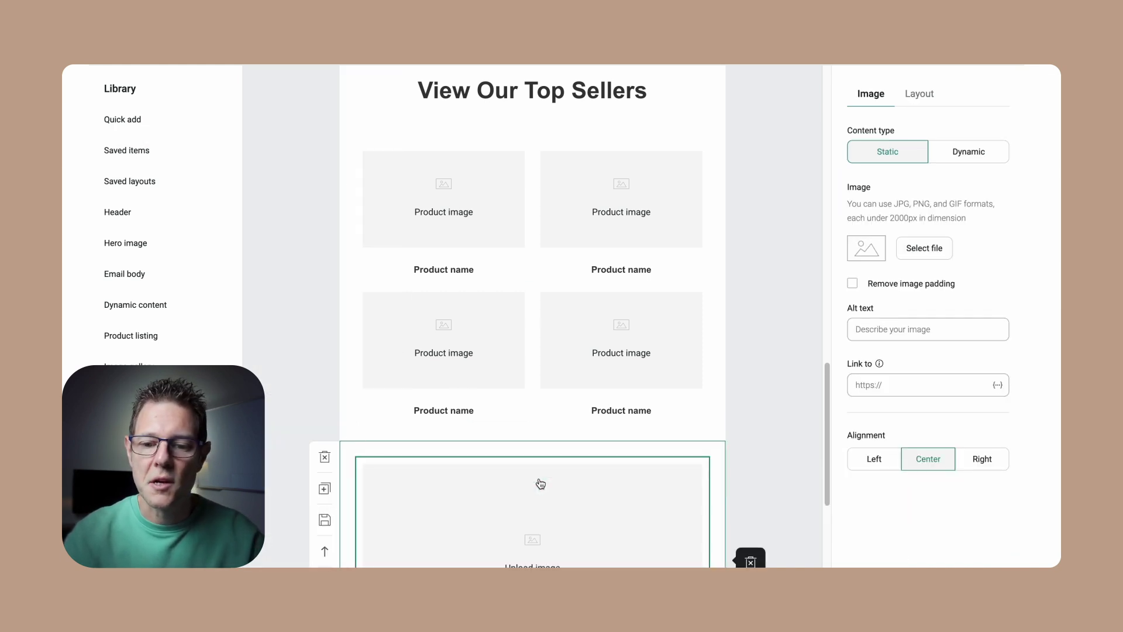
scroll(618, 502, down, 2)
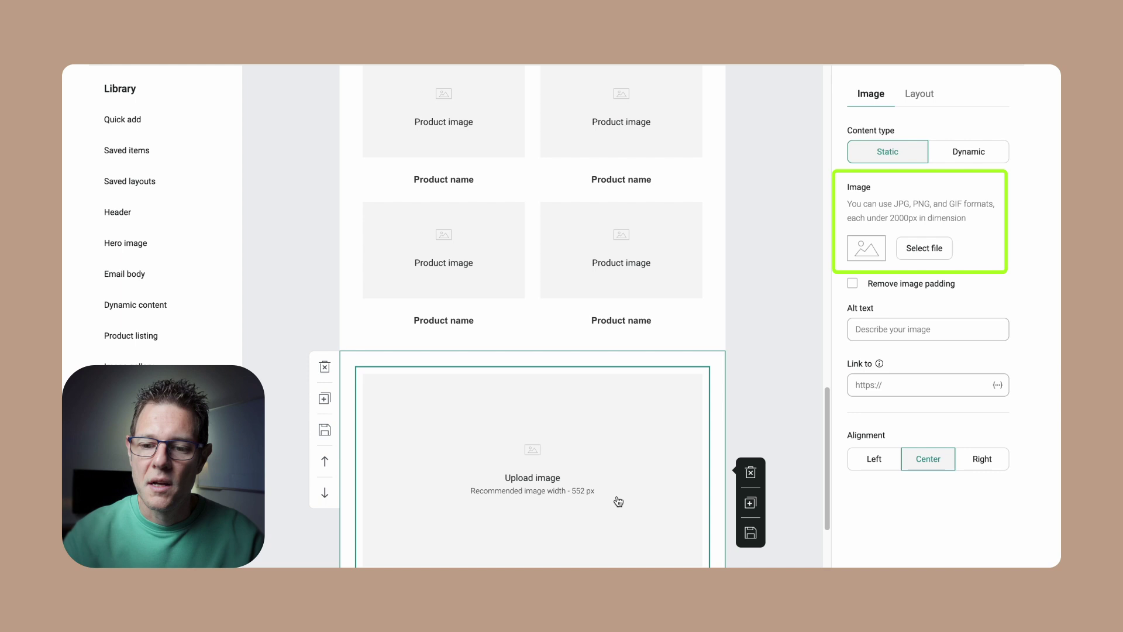
click(920, 249)
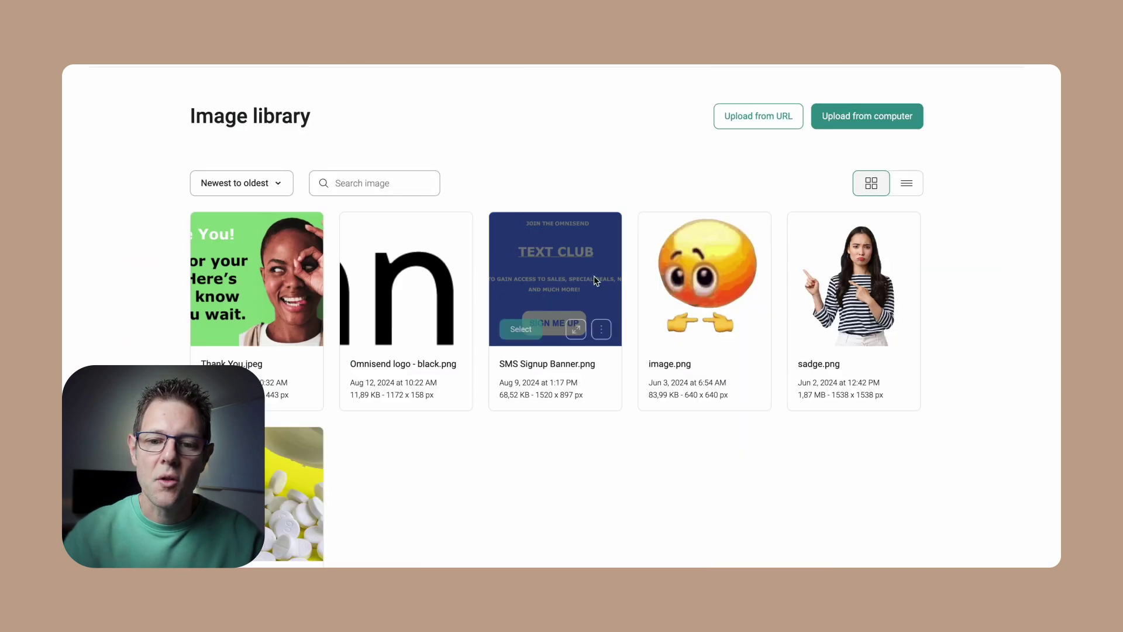
click(523, 329)
scroll(559, 444, down, 10)
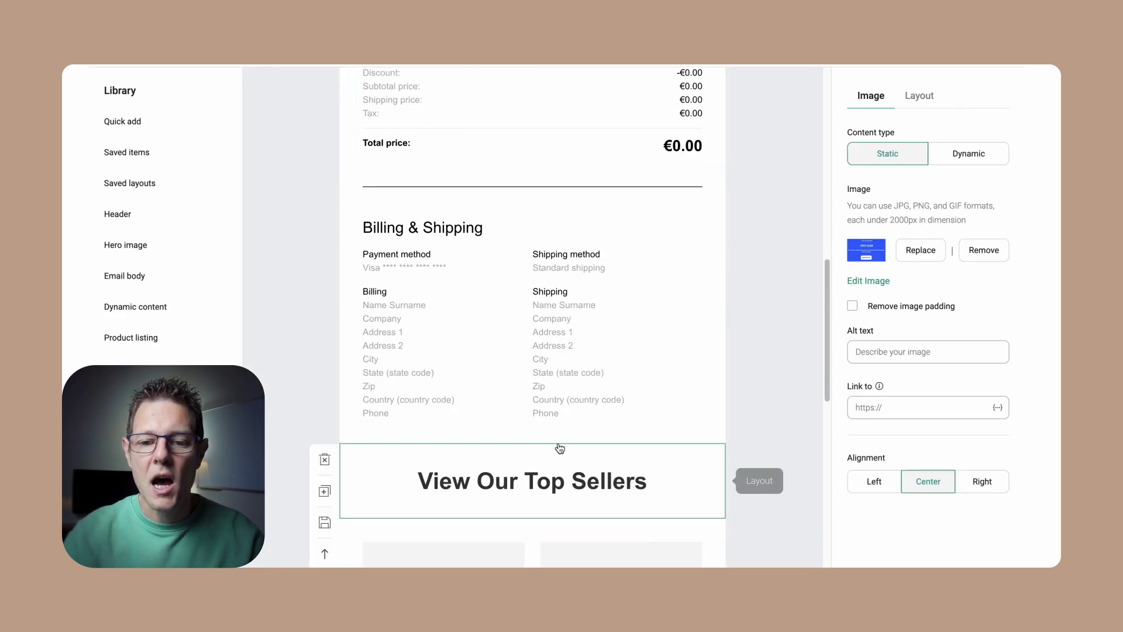
scroll(559, 447, down, 2)
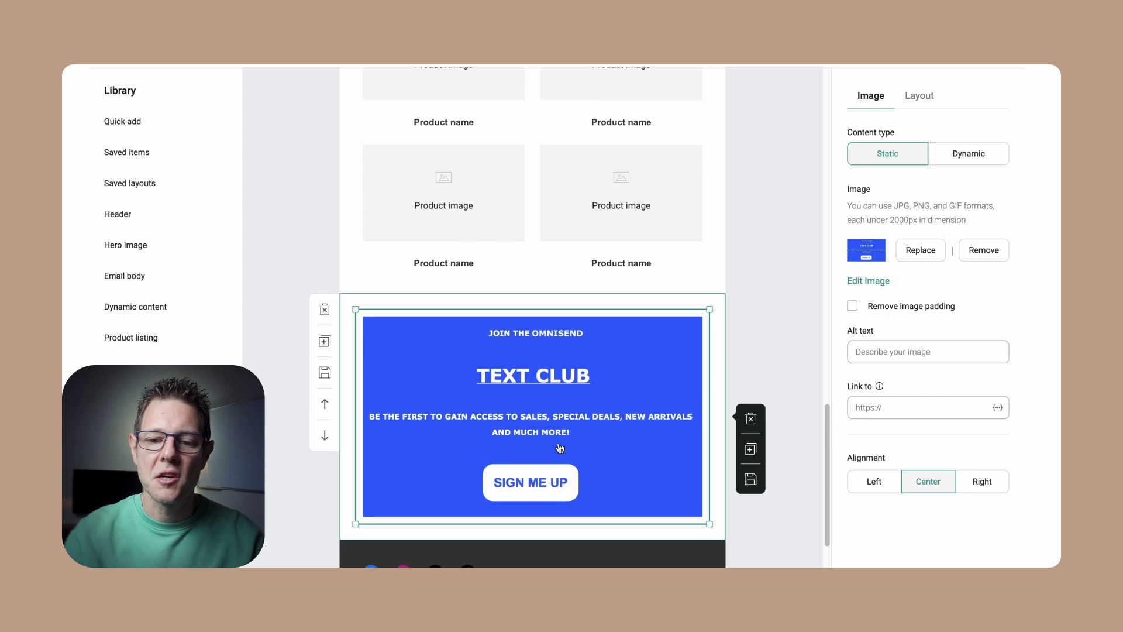
click(907, 408)
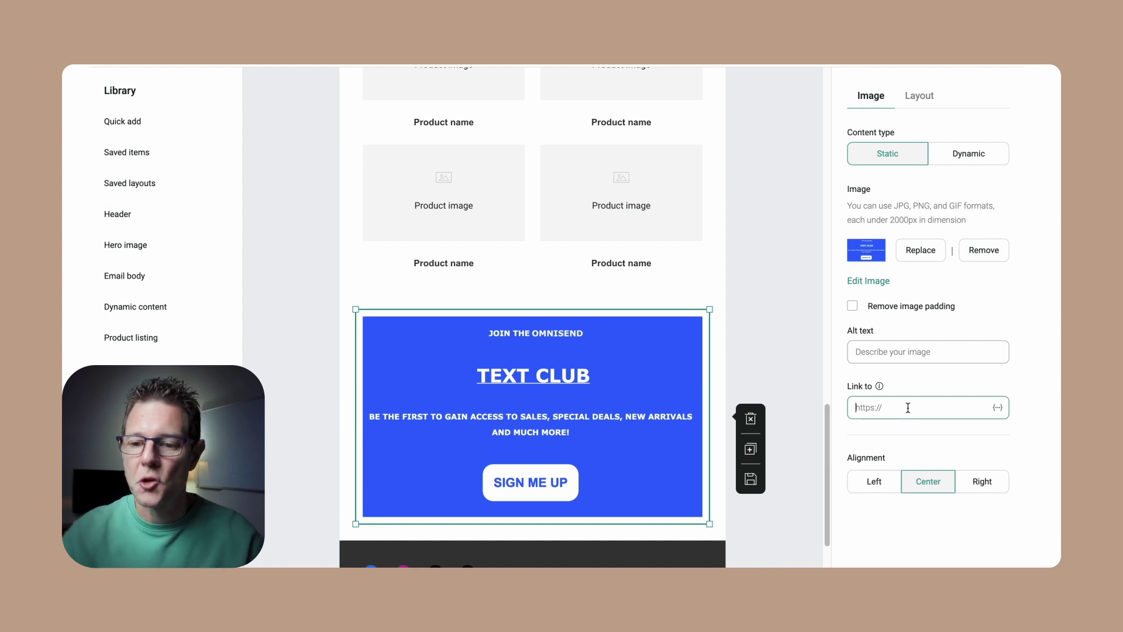
mouse_move(714, 421)
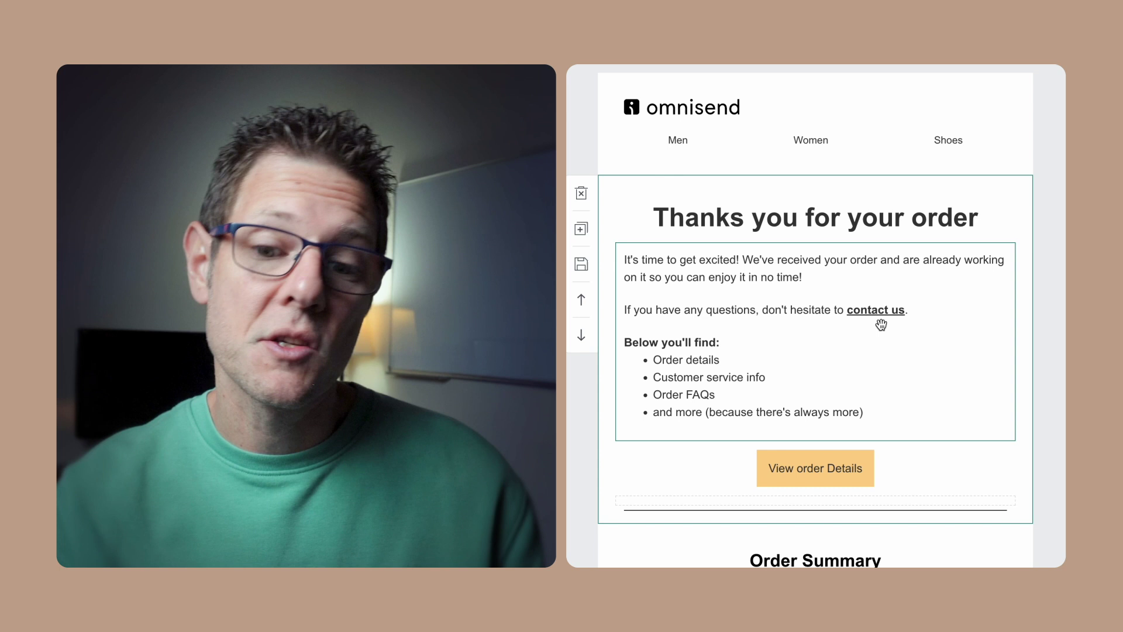
scroll(921, 389, down, 2)
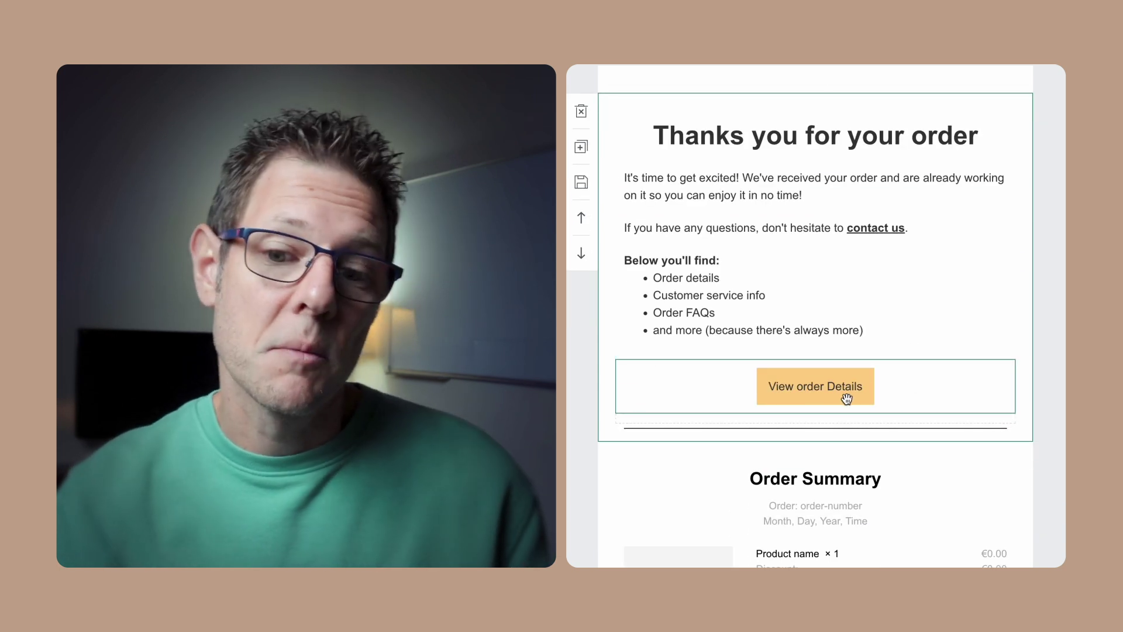
scroll(846, 400, down, 1)
scroll(846, 400, down, 15)
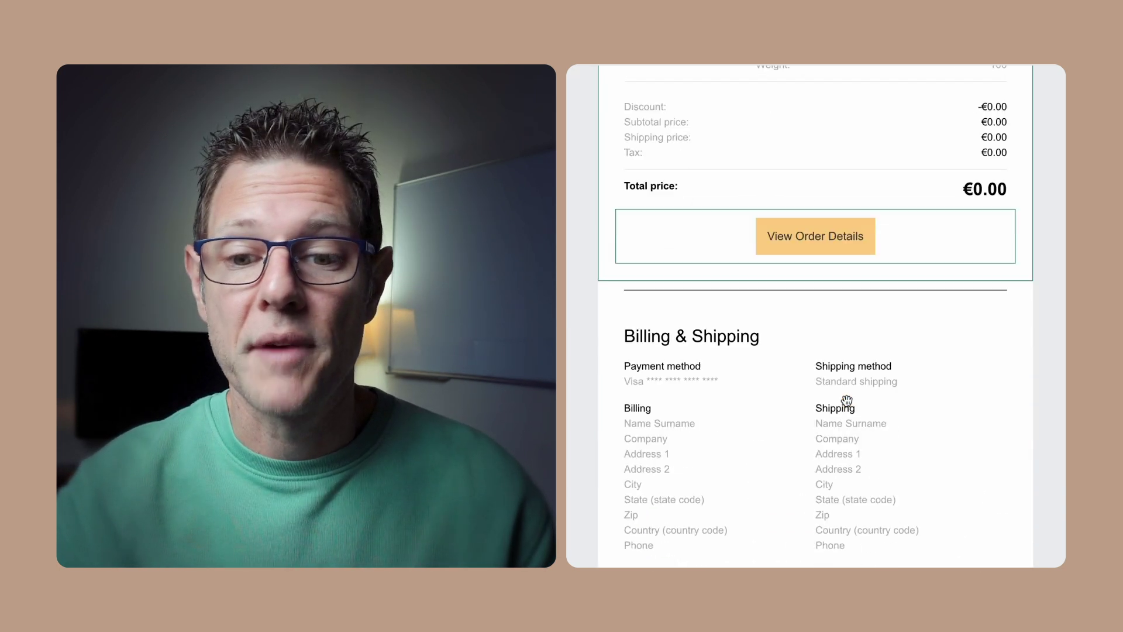
scroll(847, 400, down, 3)
scroll(843, 499, down, 2)
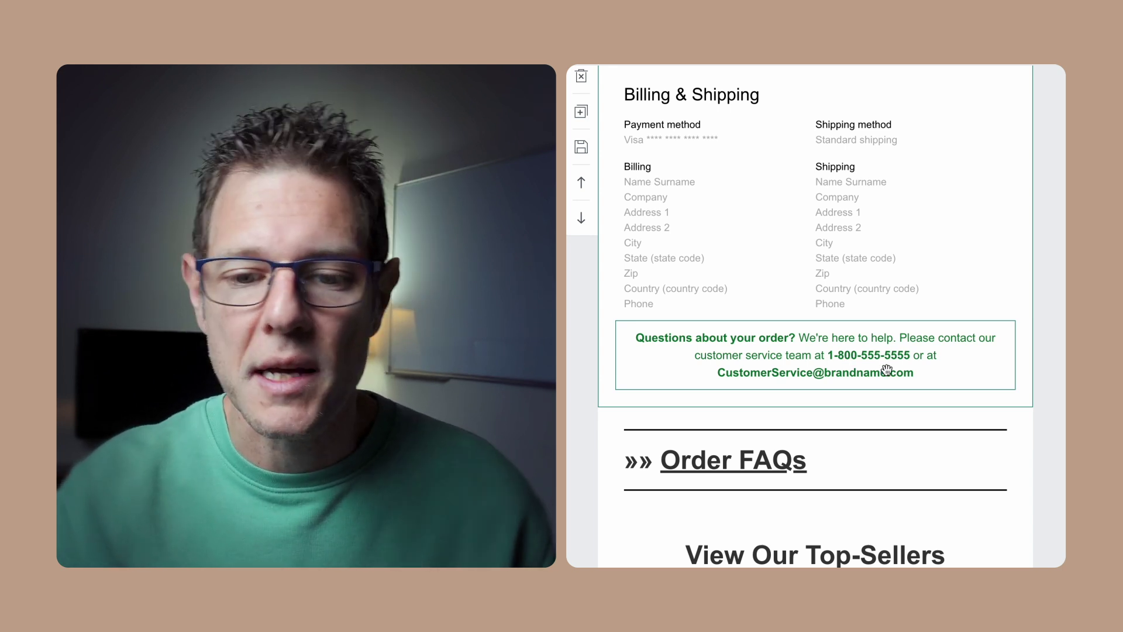
scroll(884, 368, down, 2)
click(777, 358)
scroll(789, 358, down, 4)
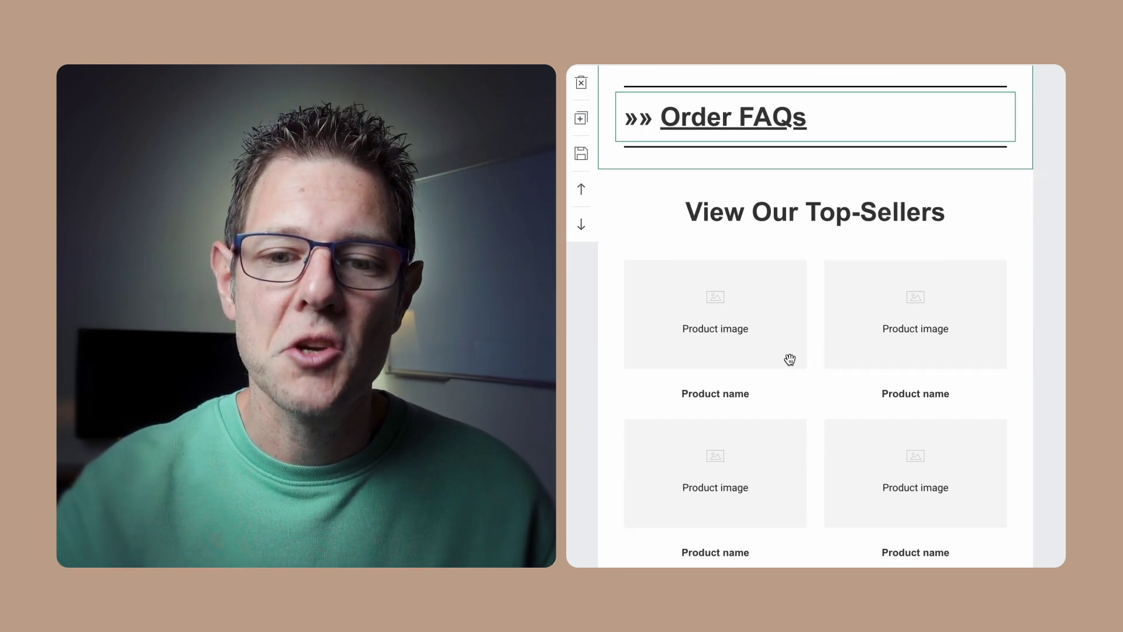
scroll(859, 393, down, 3)
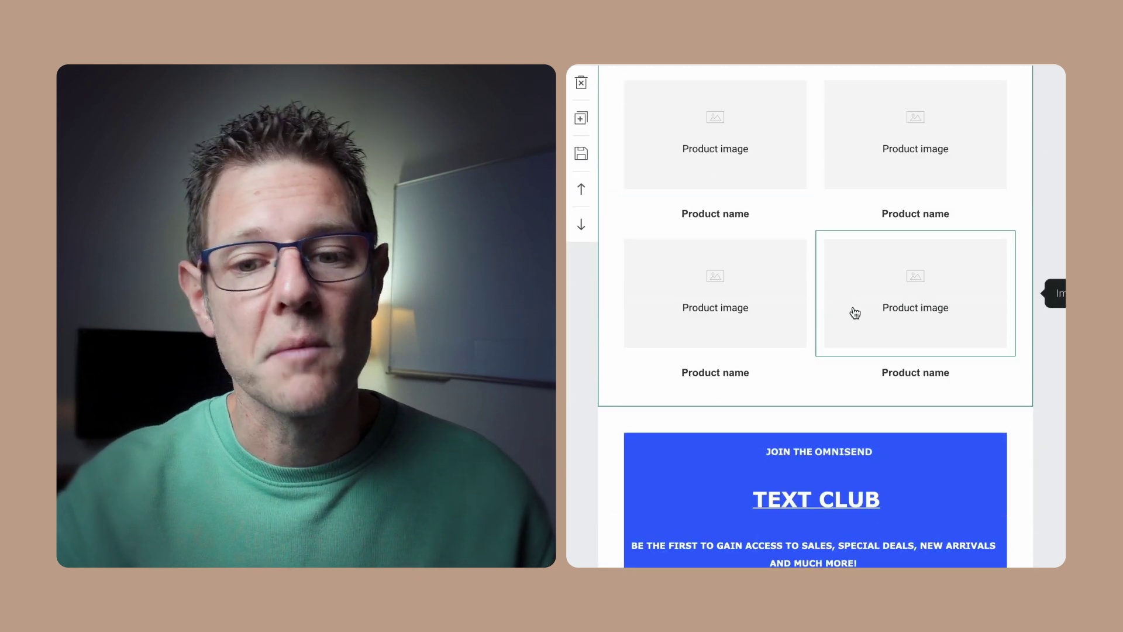
scroll(856, 331, down, 3)
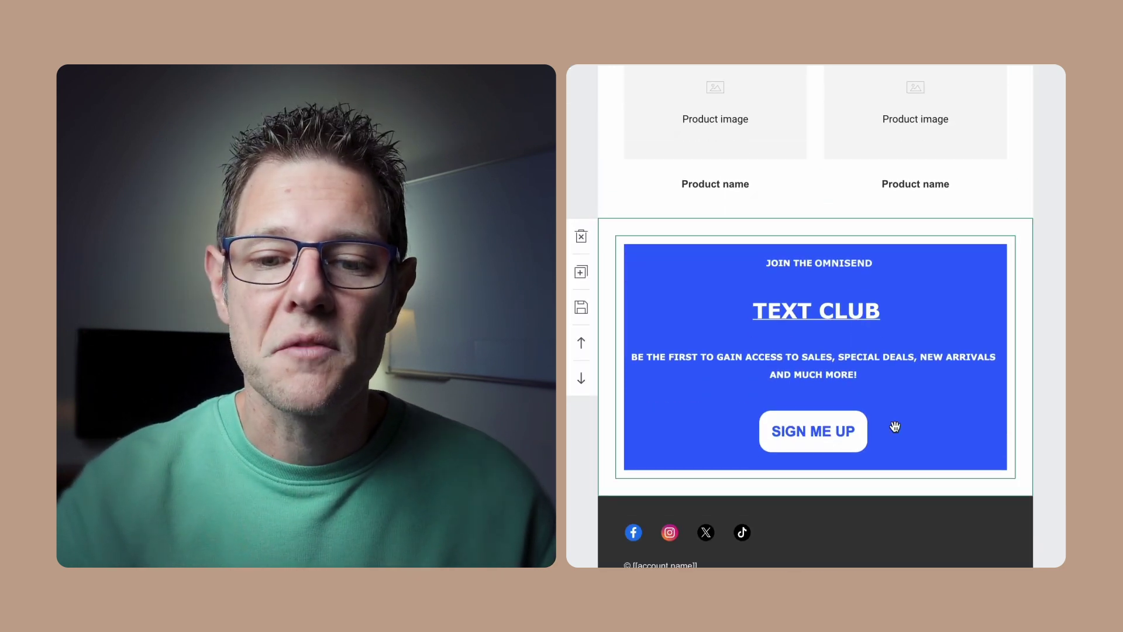
scroll(895, 455, up, 12)
scroll(895, 457, up, 8)
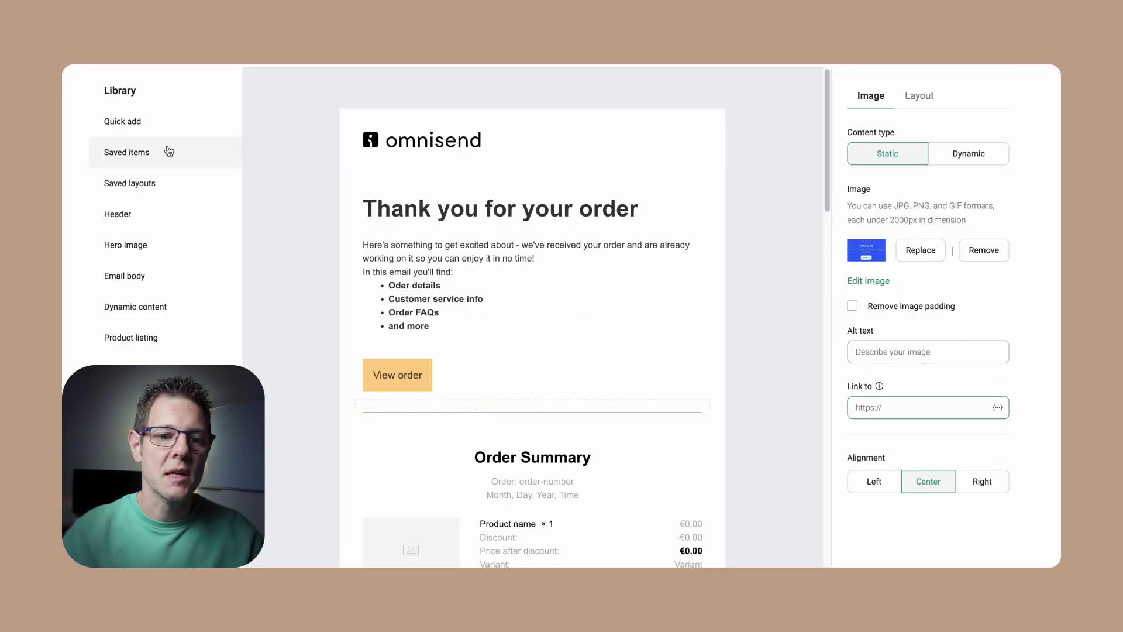
- Insert the Quick add Menu block (Men, Women, Shoes) directly under the omnisend logo
click(169, 151)
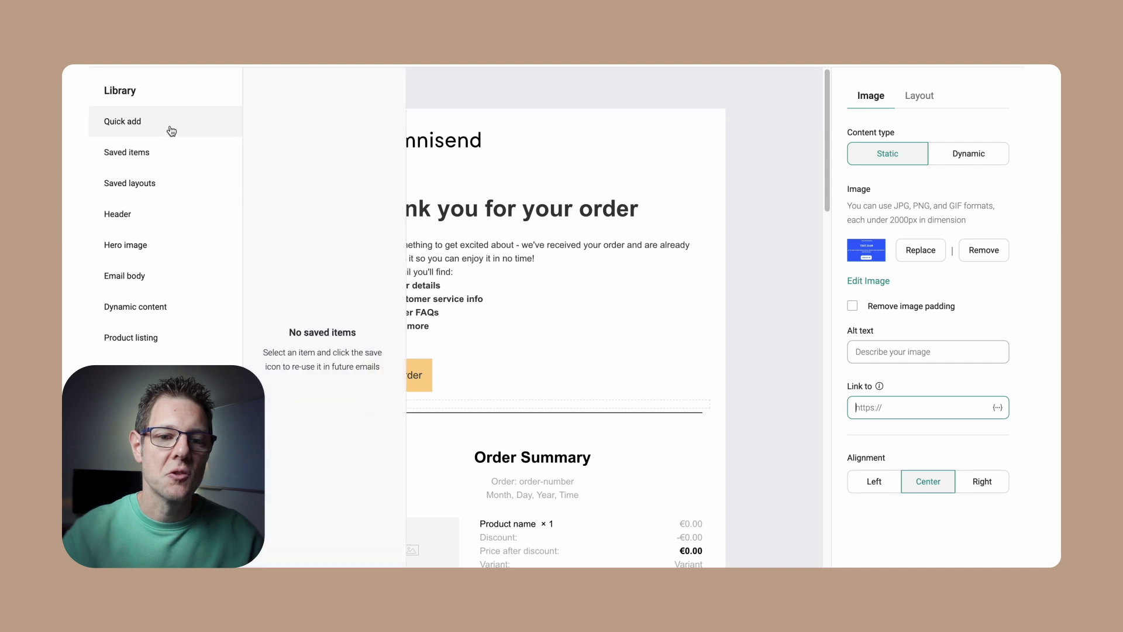
click(168, 124)
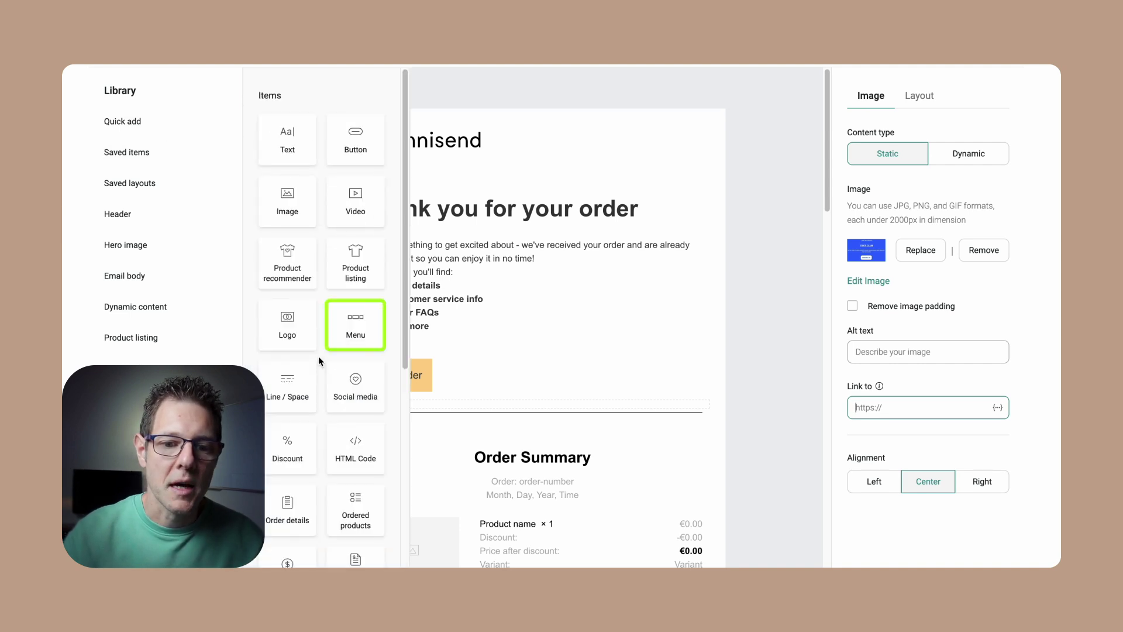
drag(355, 325, 497, 186)
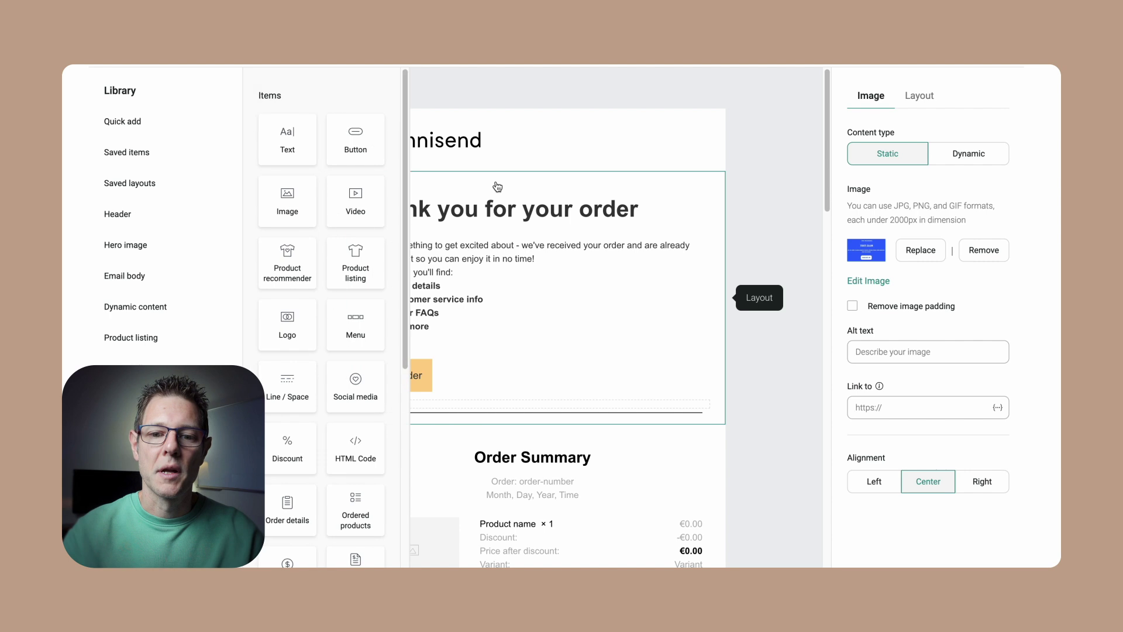
click(804, 343)
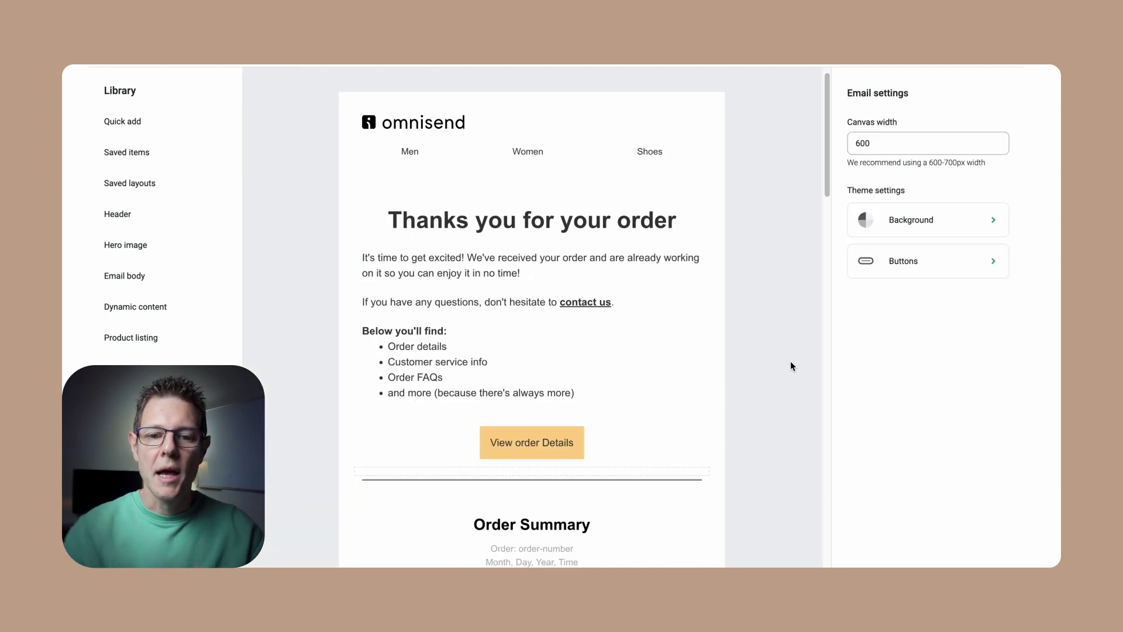
click(902, 82)
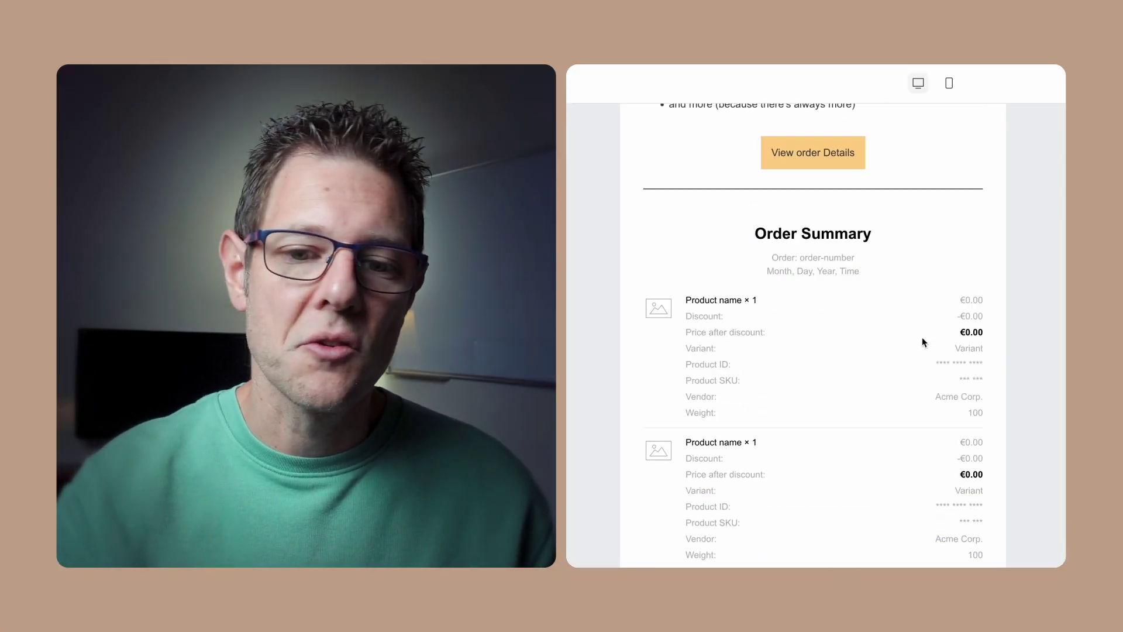
scroll(923, 341, down, 15)
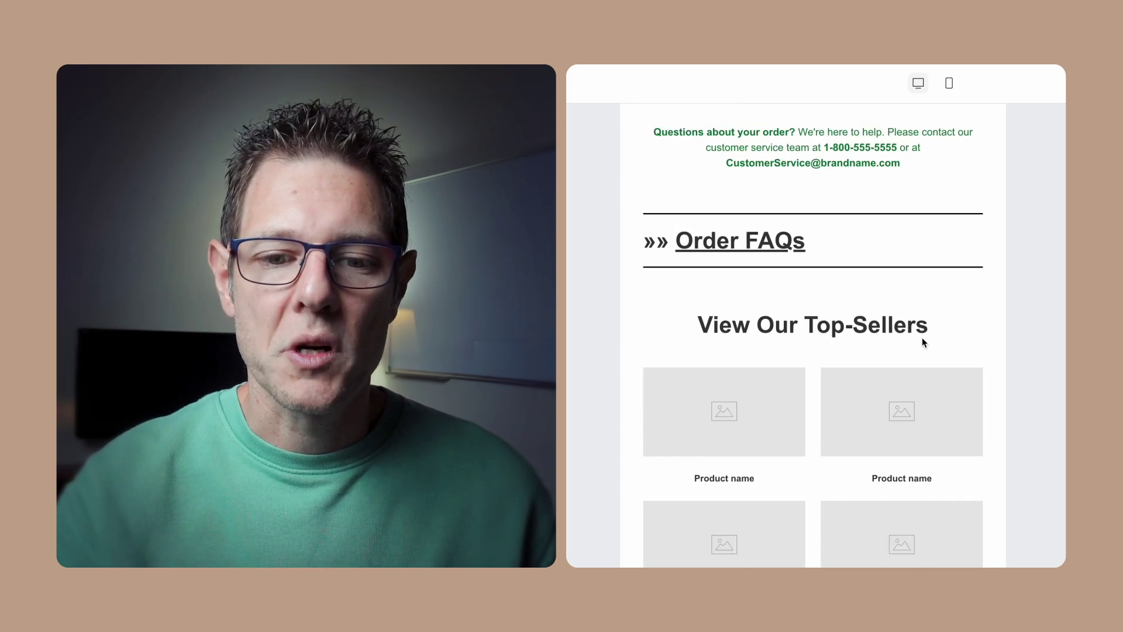
scroll(922, 342, down, 4)
scroll(922, 342, up, 20)
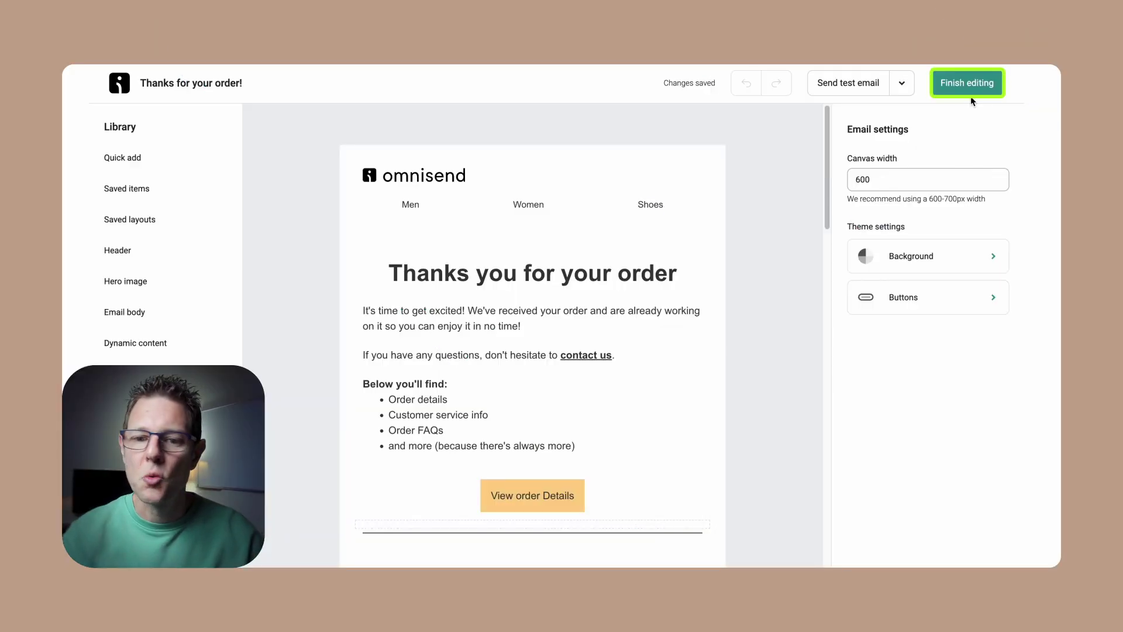
- Finish editing the email to return to the Order Confirmation No.3 workflow
click(959, 88)
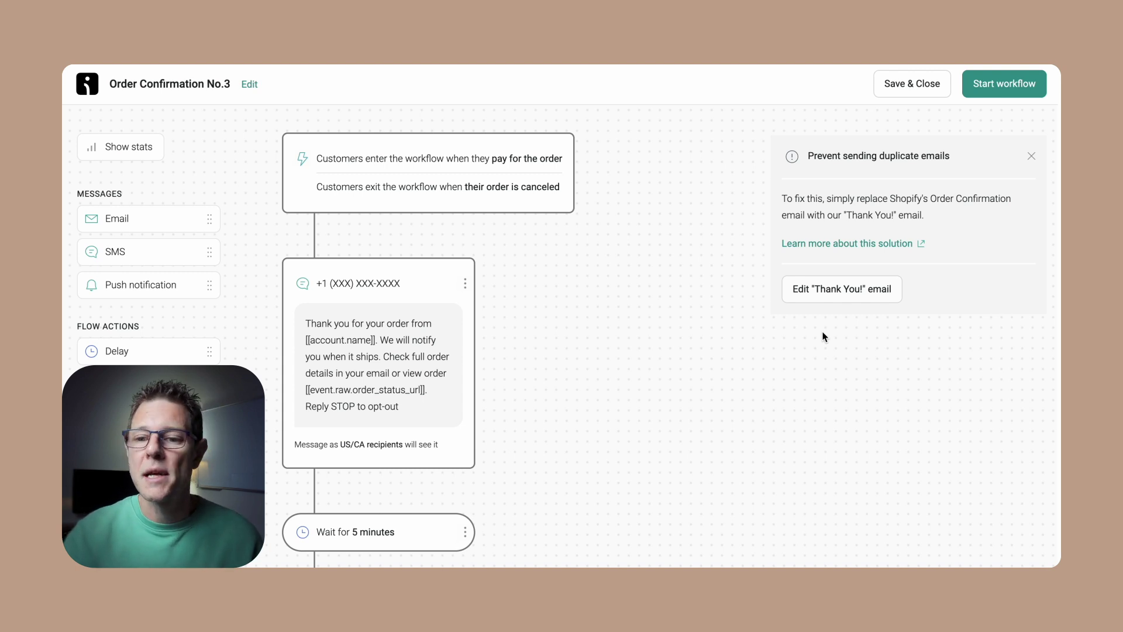
- Open the 'Thank You!' email from the Prevent sending duplicate emails panel
click(835, 293)
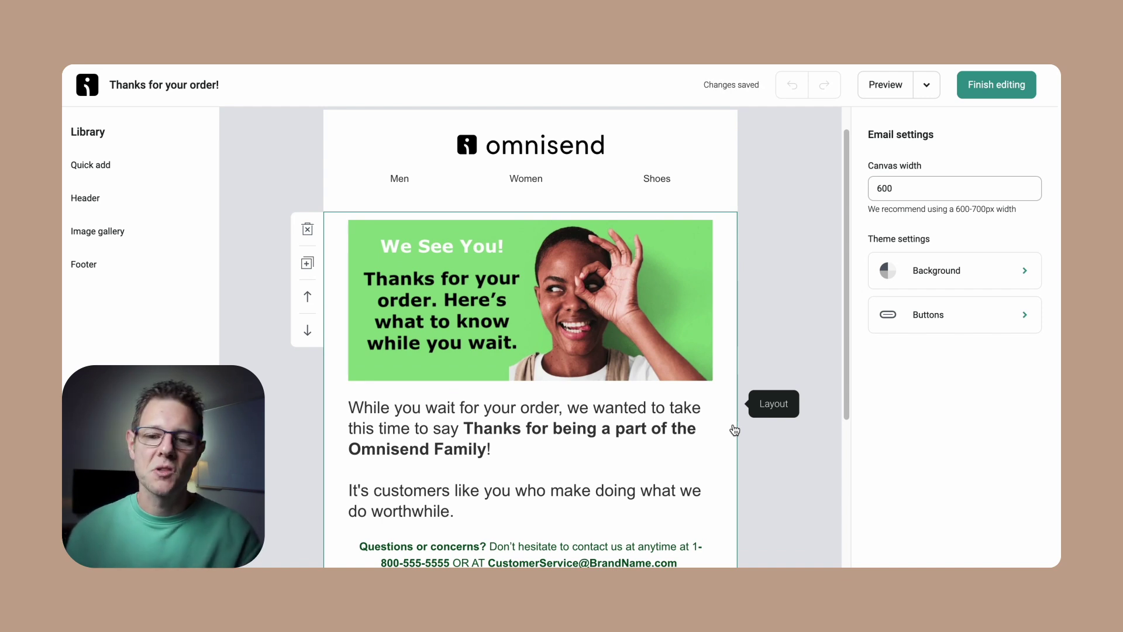
scroll(776, 334, down, 3)
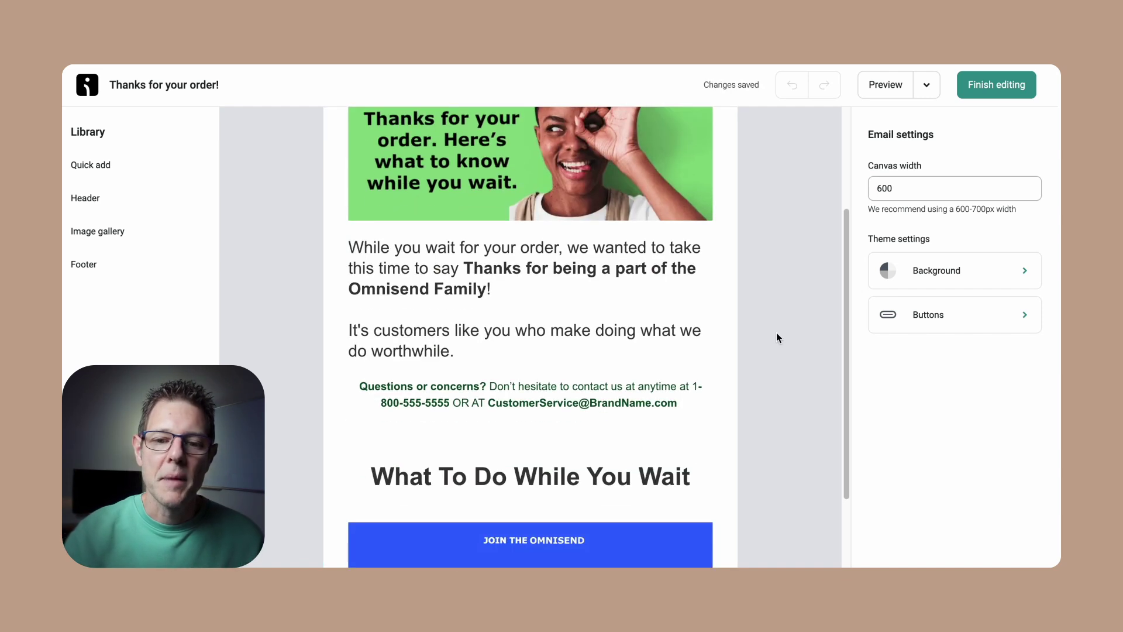
scroll(777, 334, up, 2)
scroll(777, 332, up, 2)
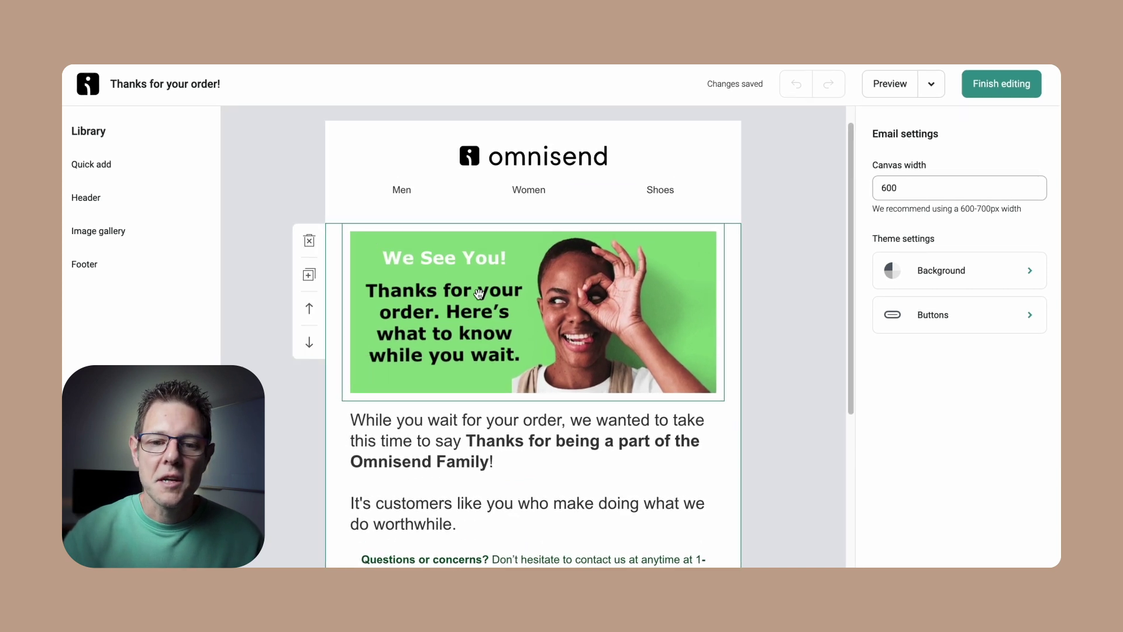
click(131, 163)
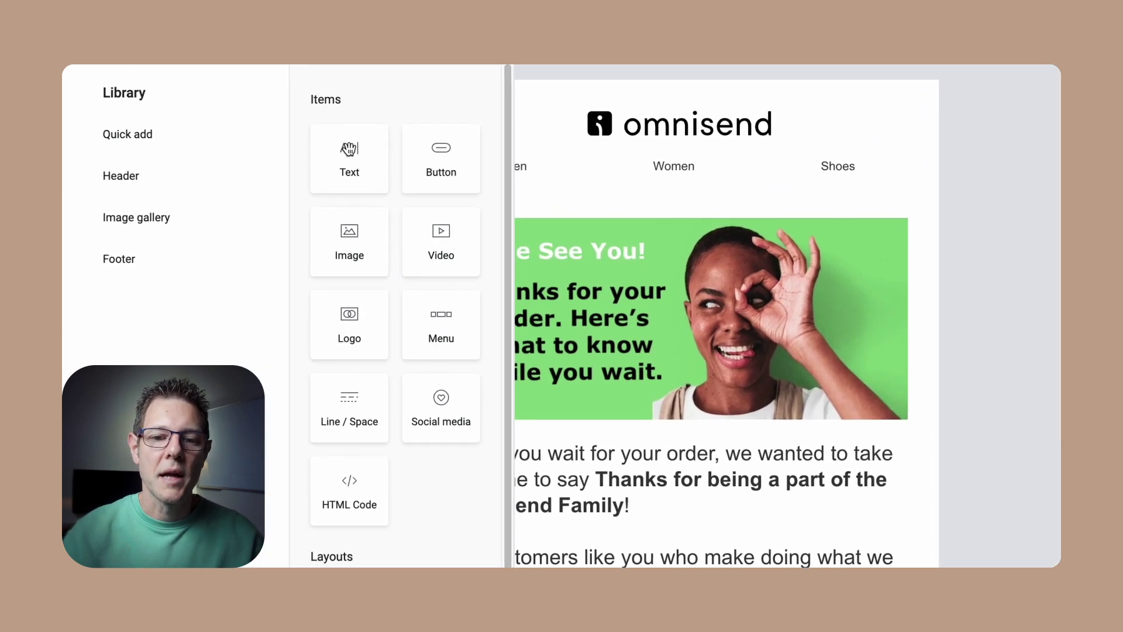
click(721, 336)
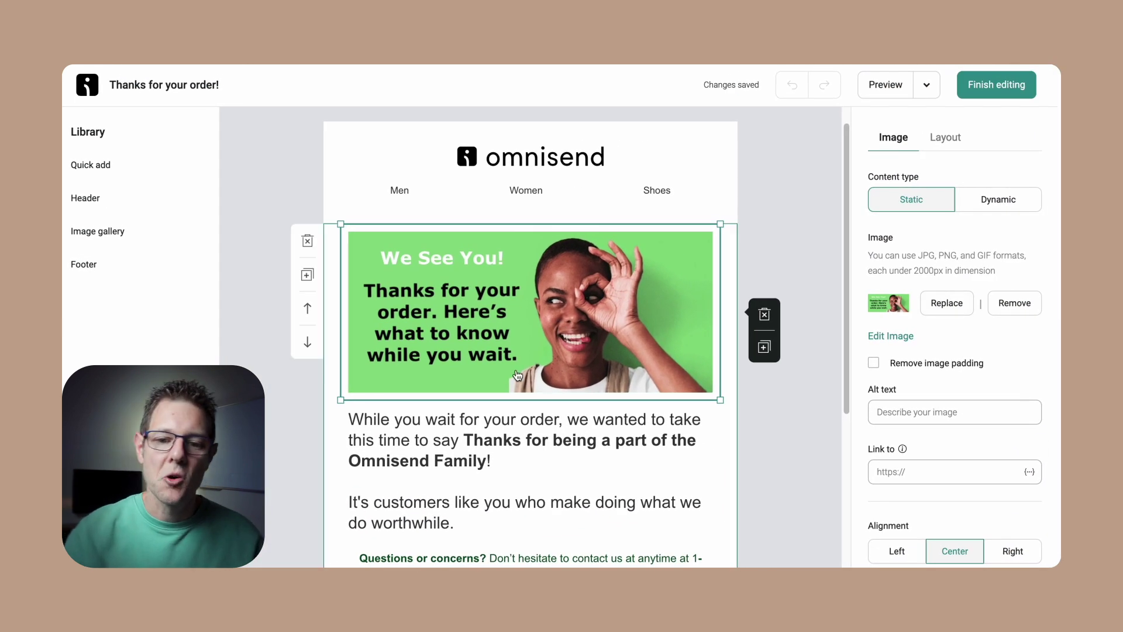
scroll(517, 375, down, 2)
scroll(505, 382, down, 1)
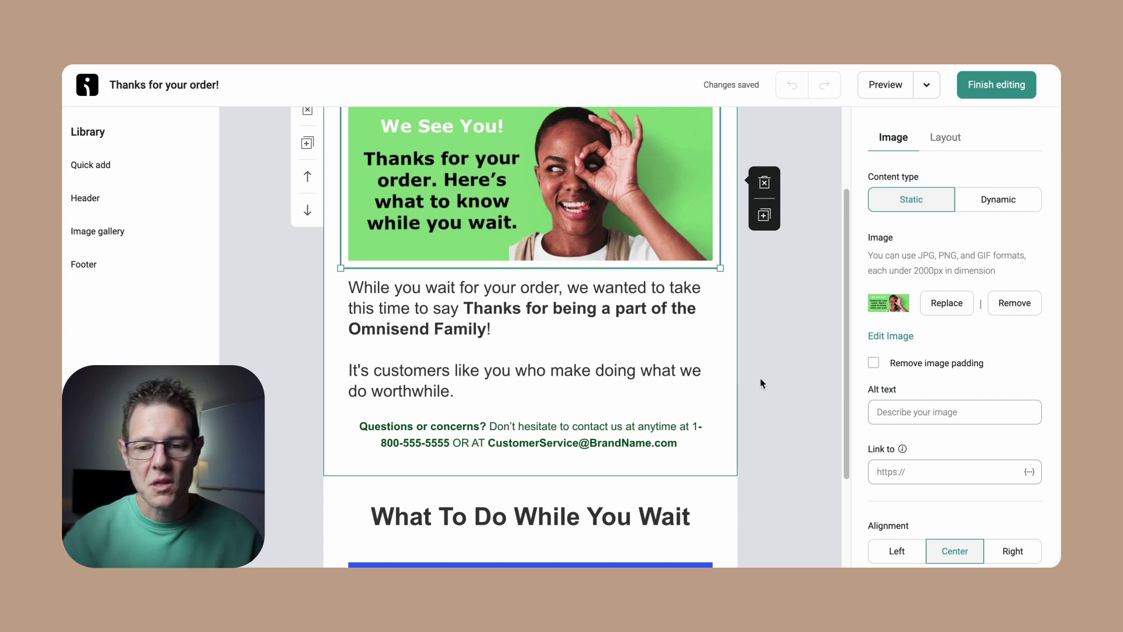
scroll(679, 351, down, 1)
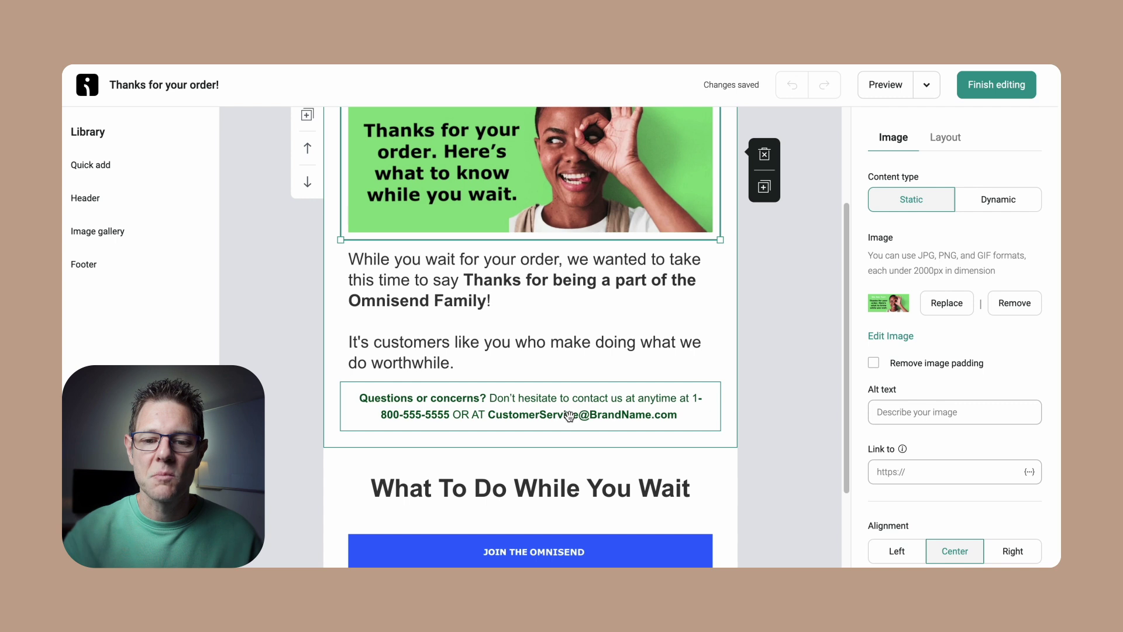
scroll(568, 415, down, 5)
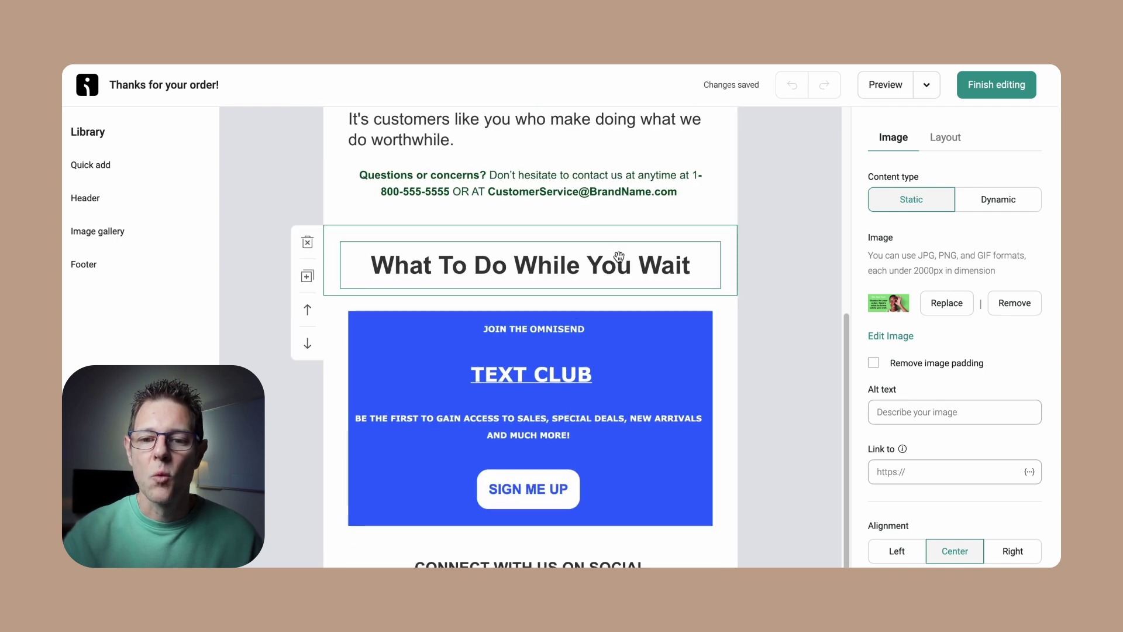
scroll(622, 261, down, 2)
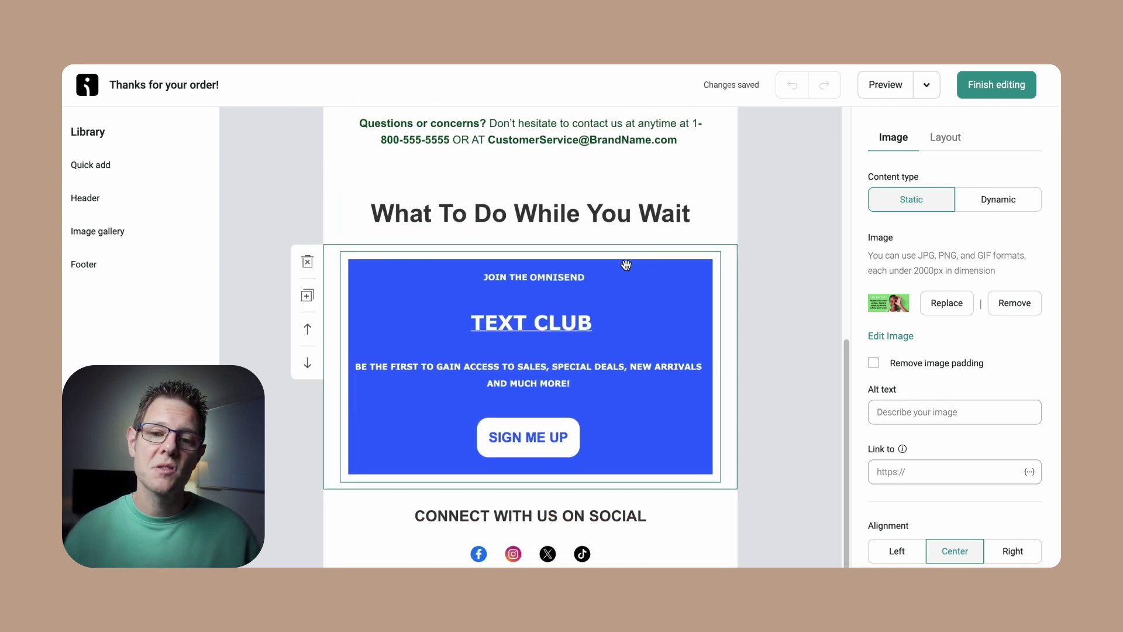
scroll(596, 301, down, 3)
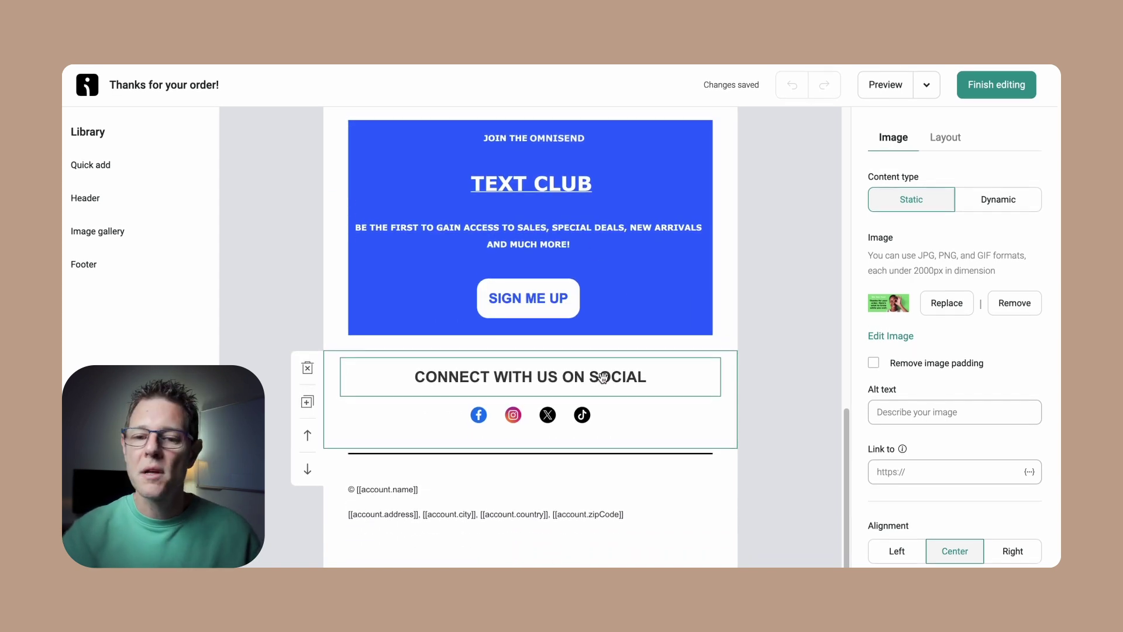
scroll(603, 377, up, 3)
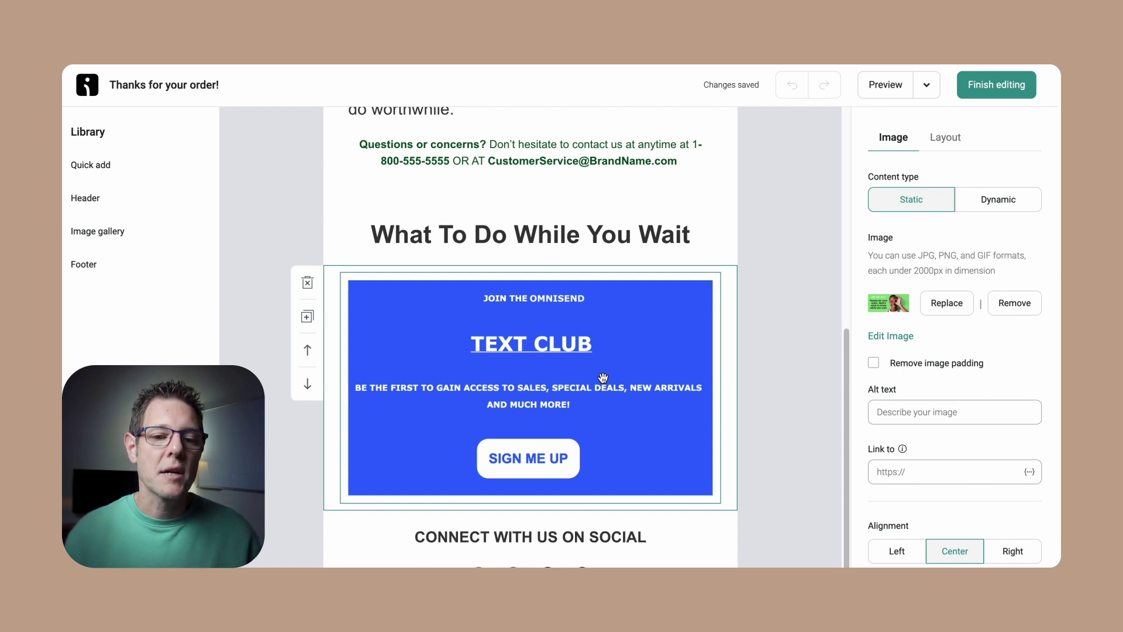
scroll(603, 377, down, 2)
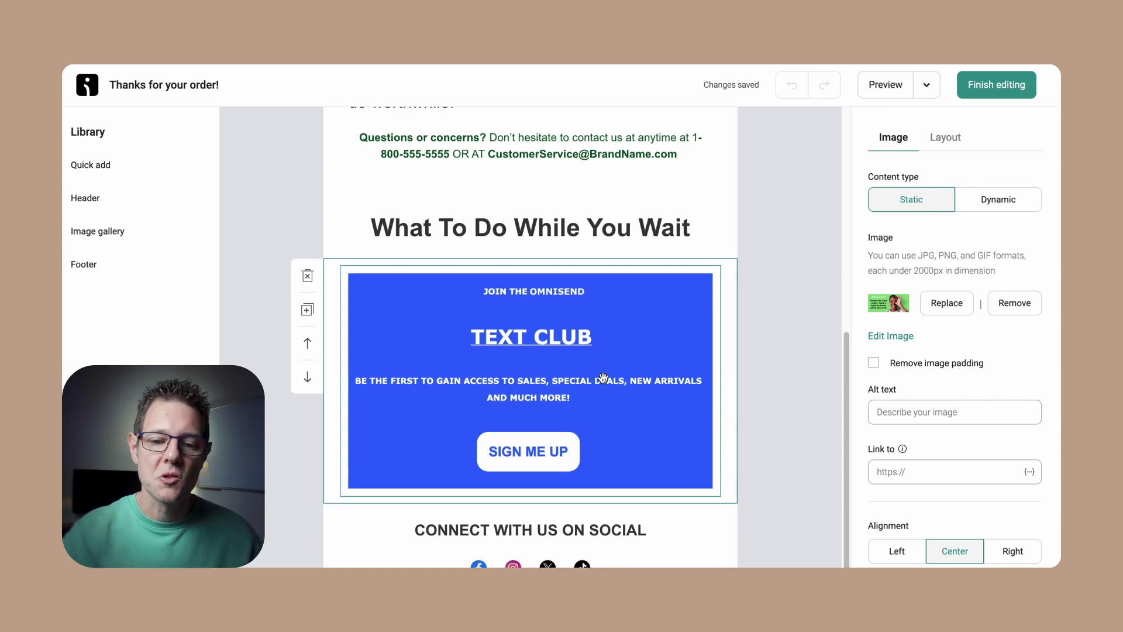
scroll(605, 380, up, 6)
scroll(618, 504, up, 2)
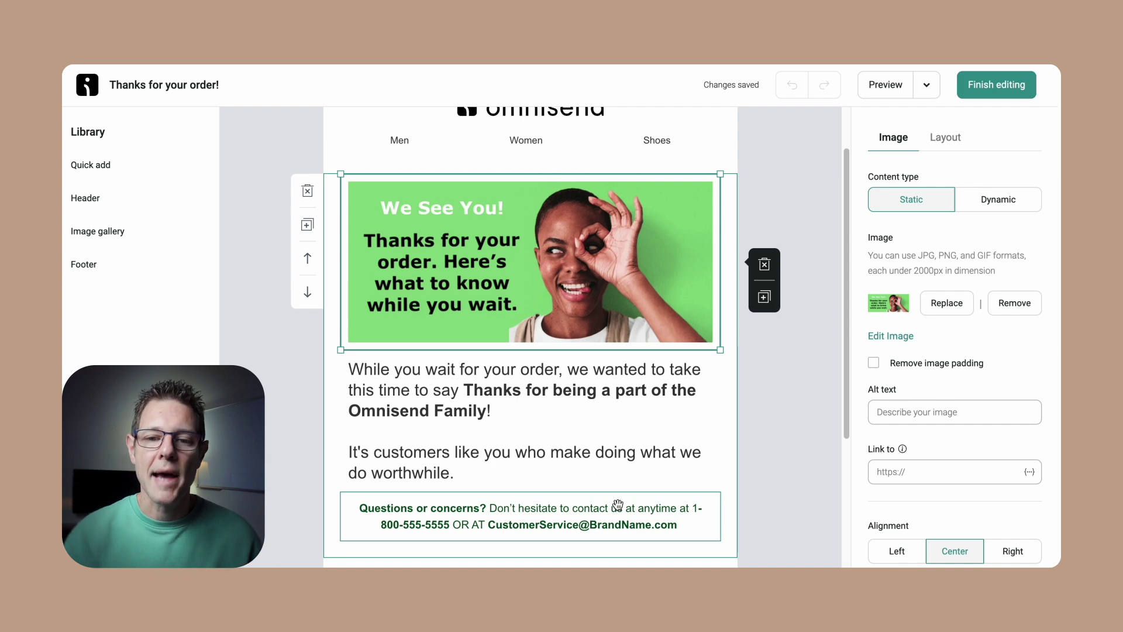
scroll(619, 504, up, 2)
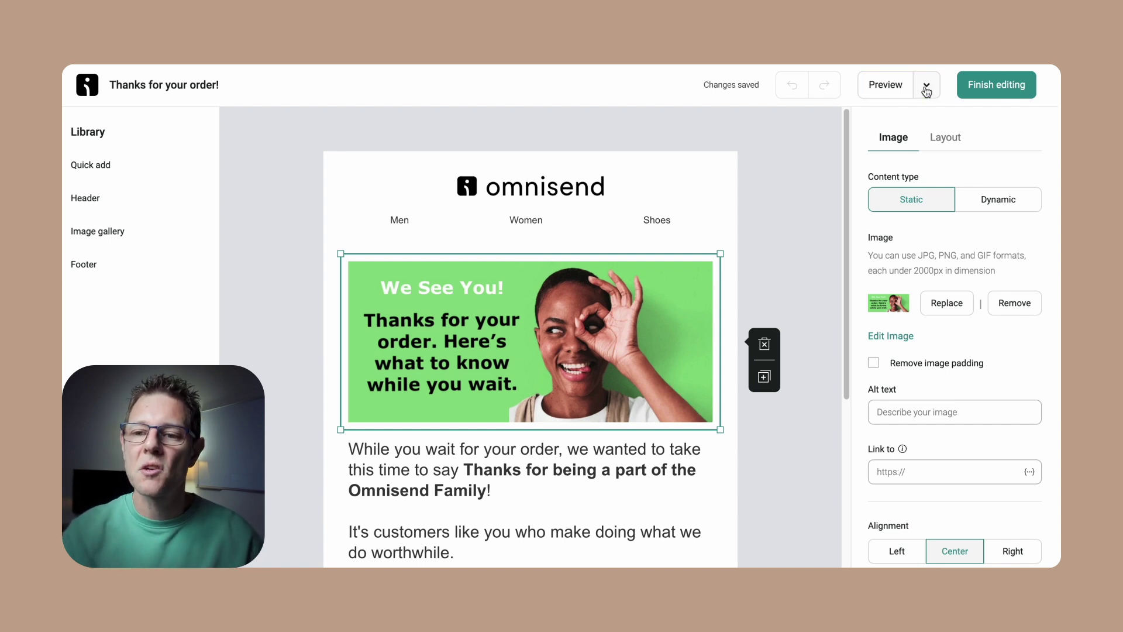
- Copy the Thank You email's HTML to the clipboard using Get HTML
click(926, 89)
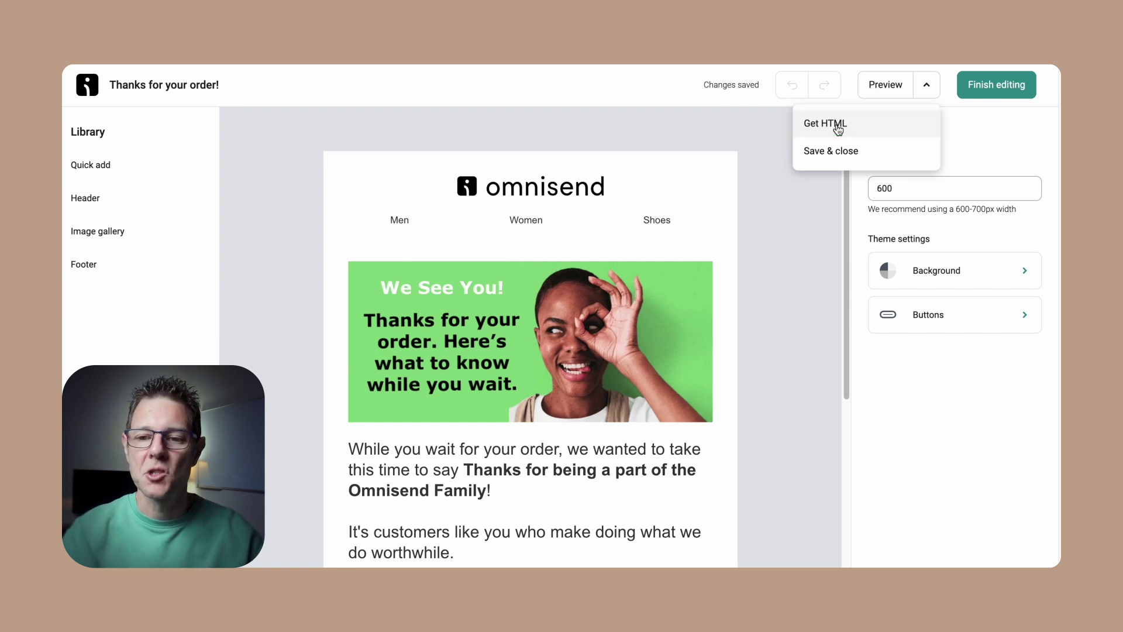
click(838, 125)
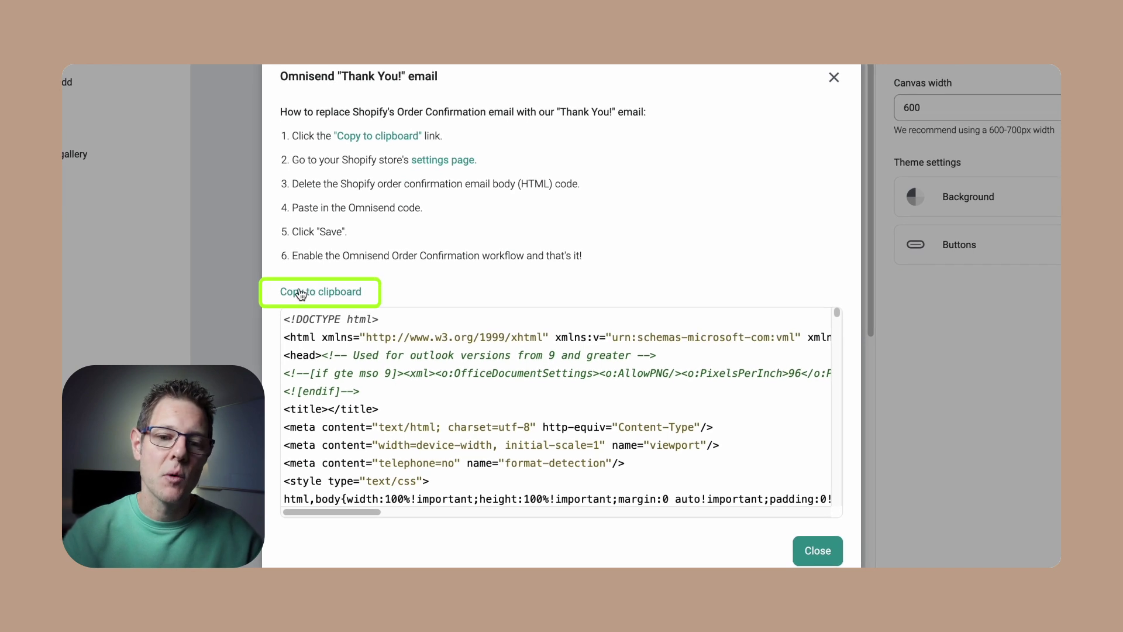
click(335, 298)
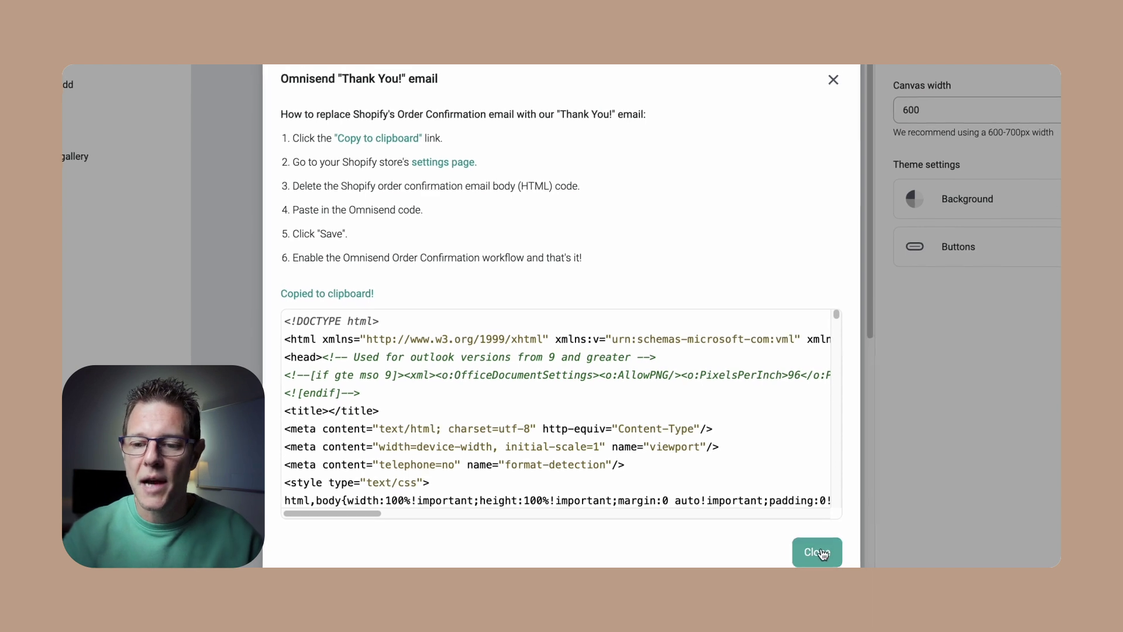
click(820, 127)
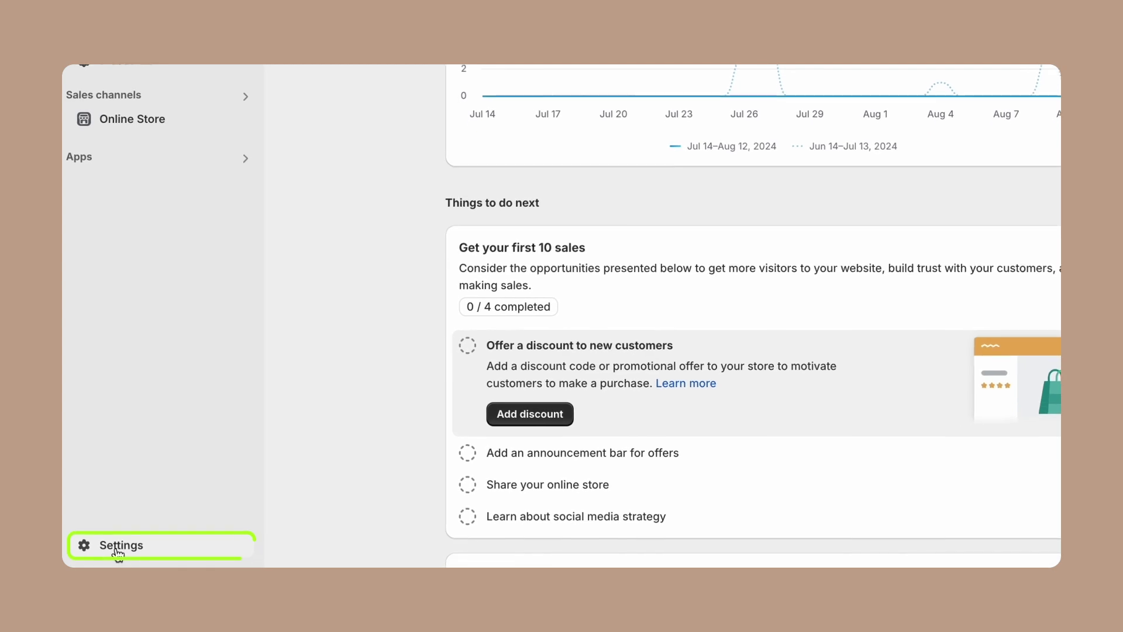
- Open the Order confirmation email under Settings › Notifications › Customer notifications
click(118, 547)
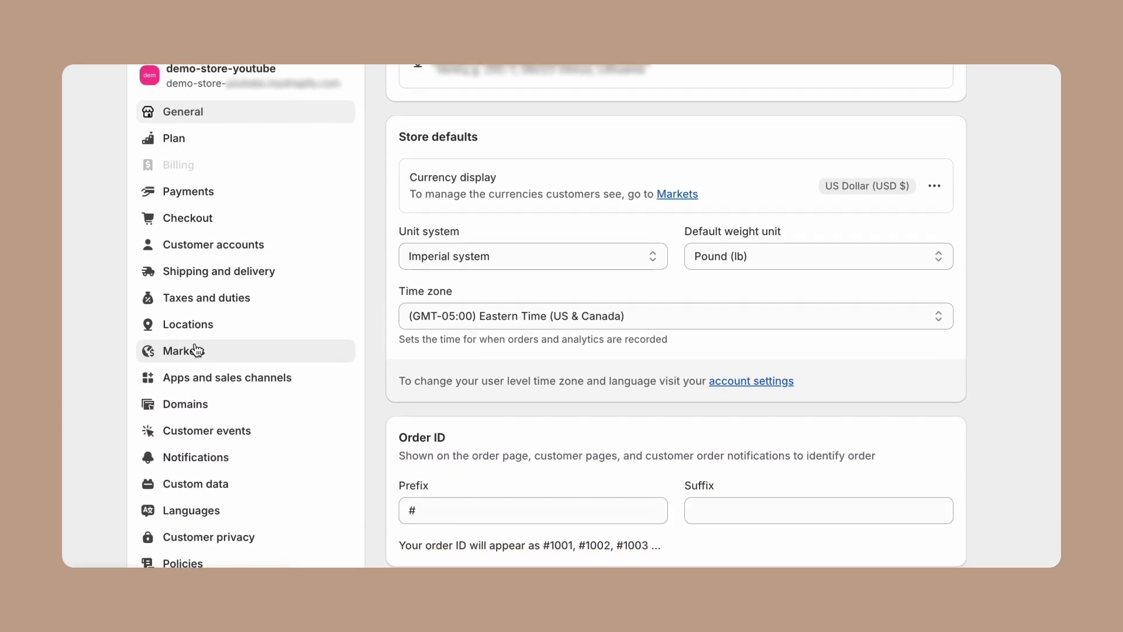
click(196, 461)
click(572, 291)
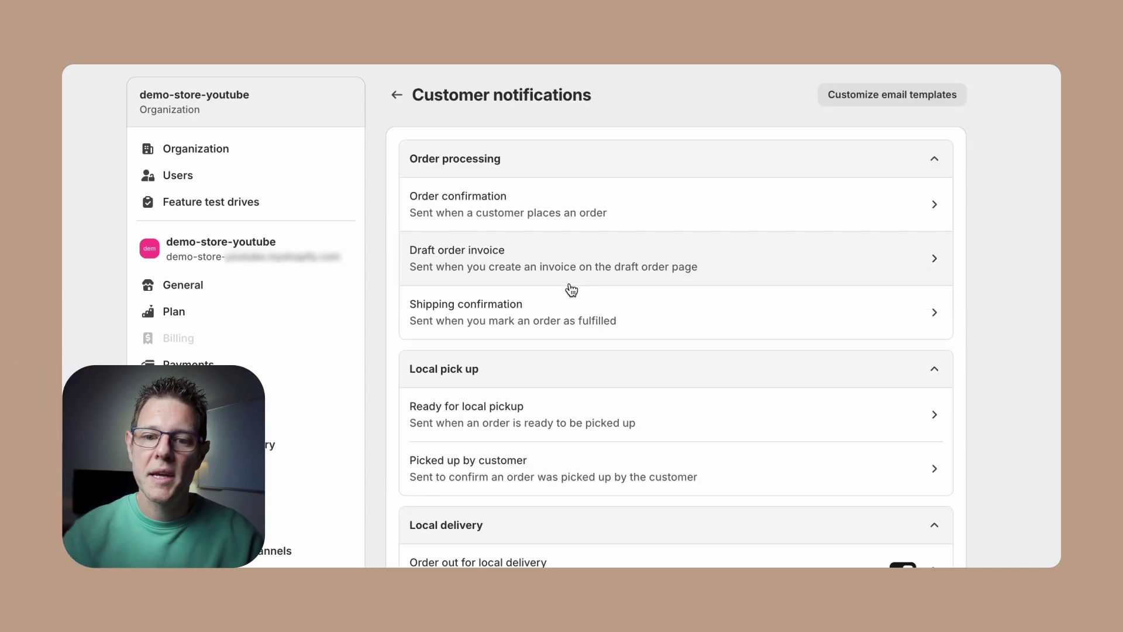
click(548, 208)
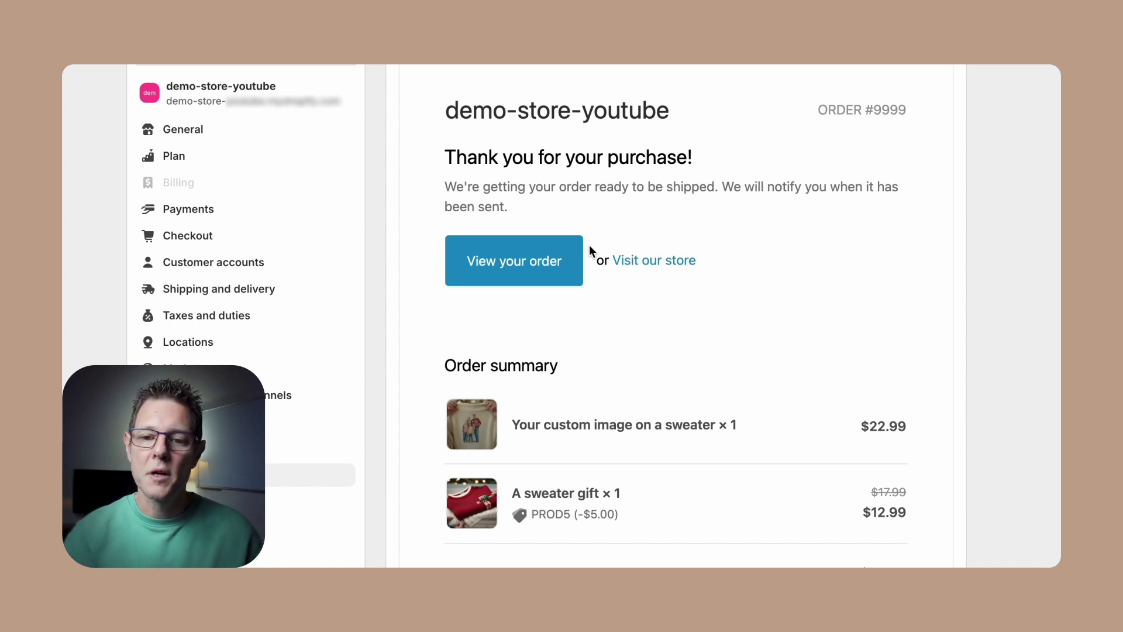
- In the template code, replace the email subject with 'Thank for your recent order'
scroll(827, 439, up, 3)
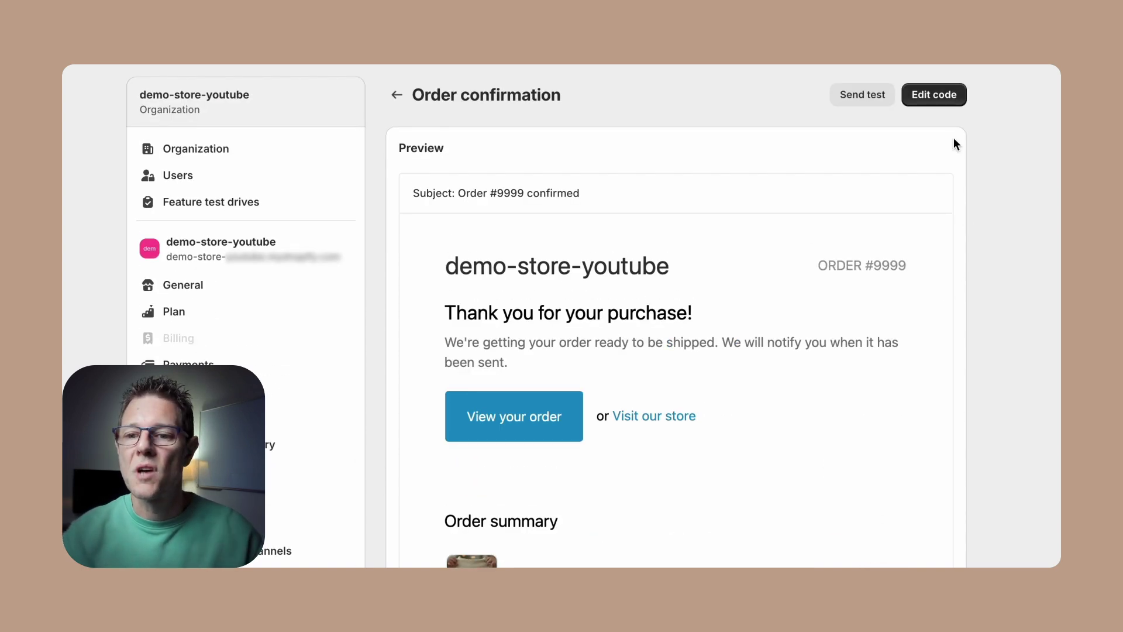
click(946, 99)
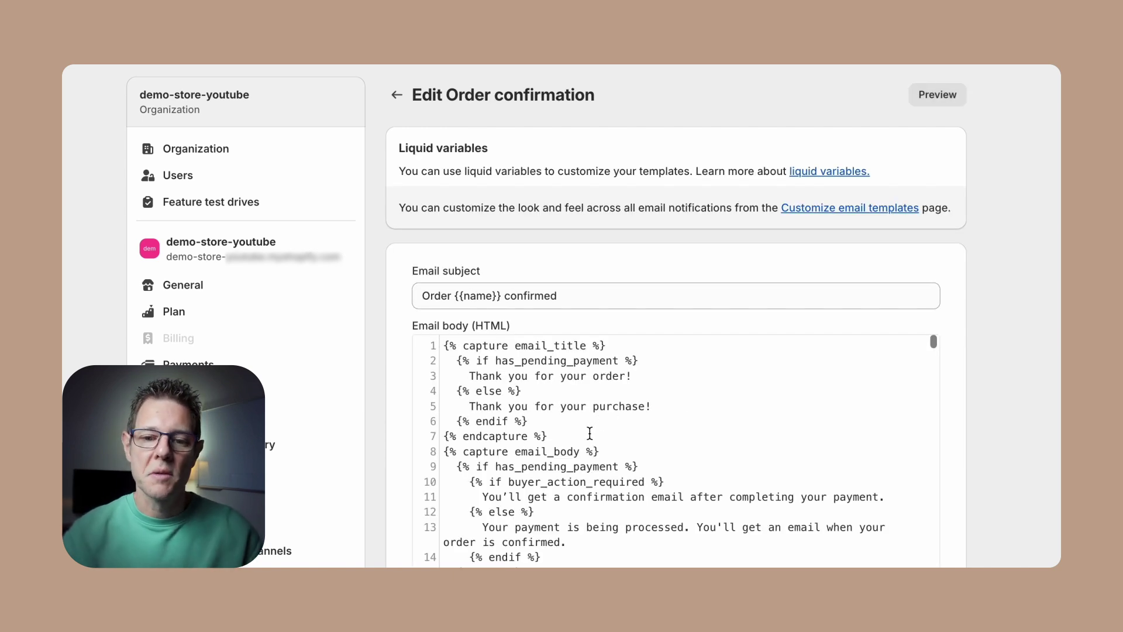
drag(580, 301, 376, 298)
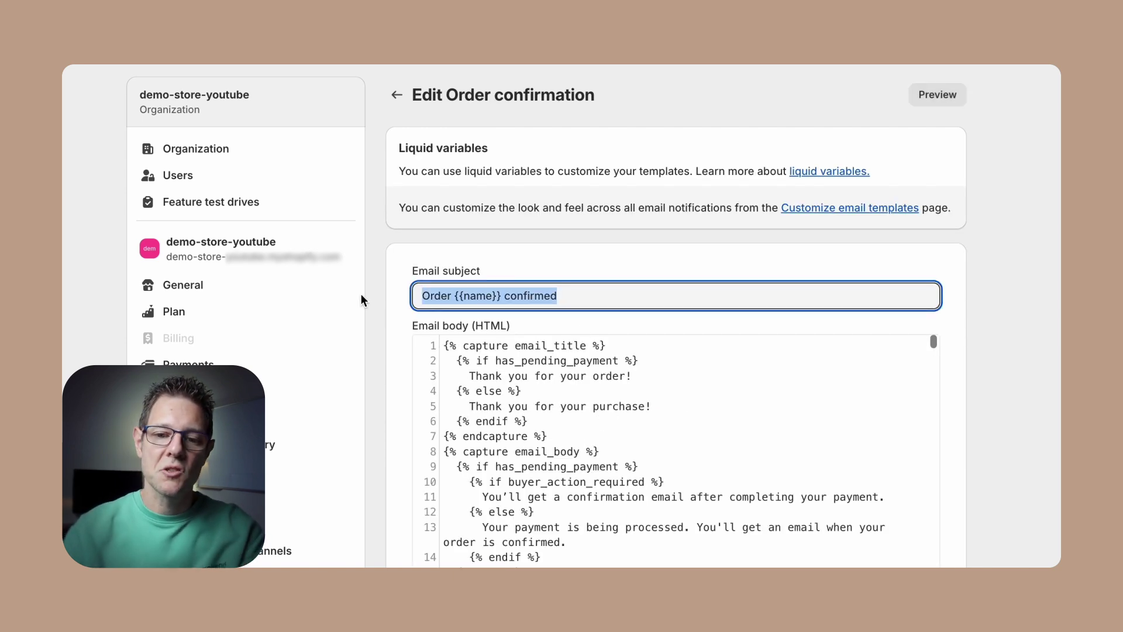
text(Thank for your re)
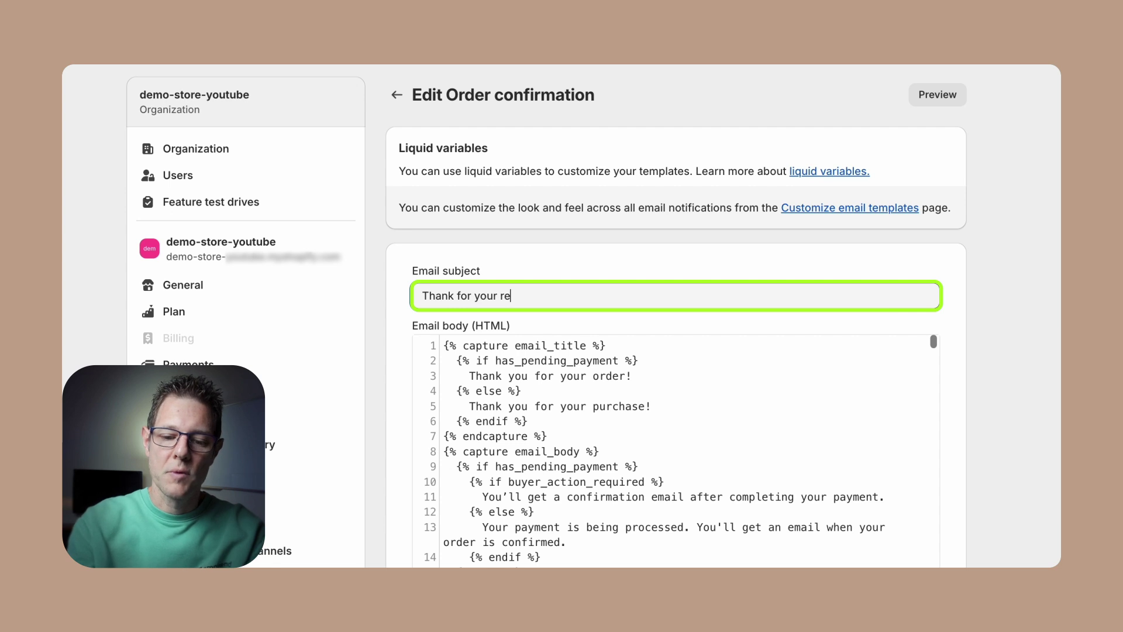
text(cent order)
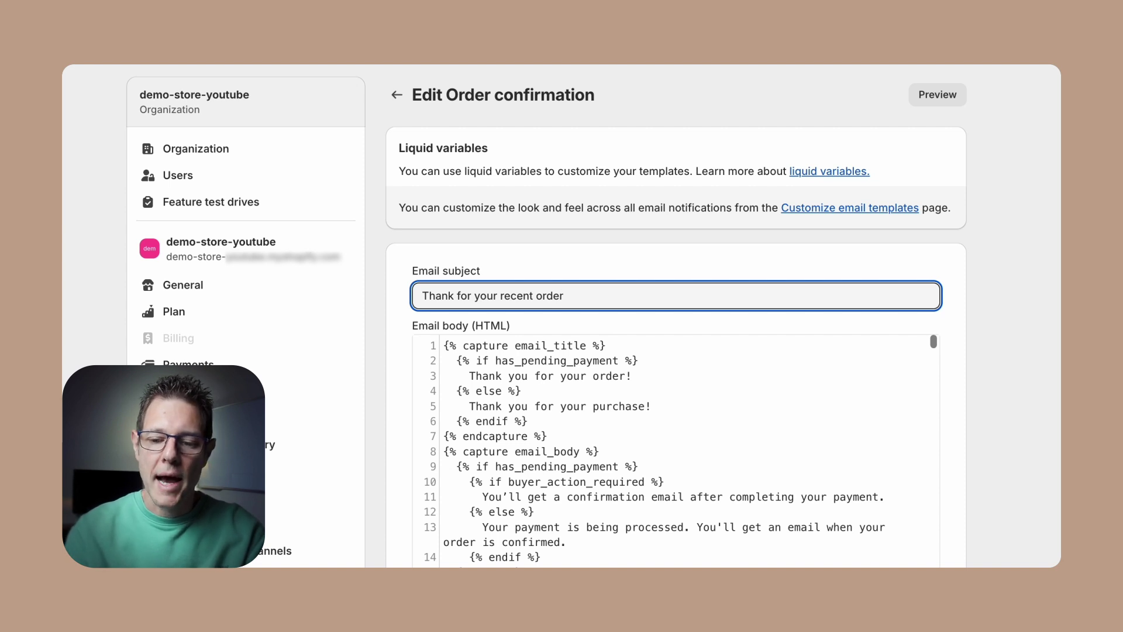
- Replace all the Email body (HTML) code with the copied Omnisend HTML
click(554, 434)
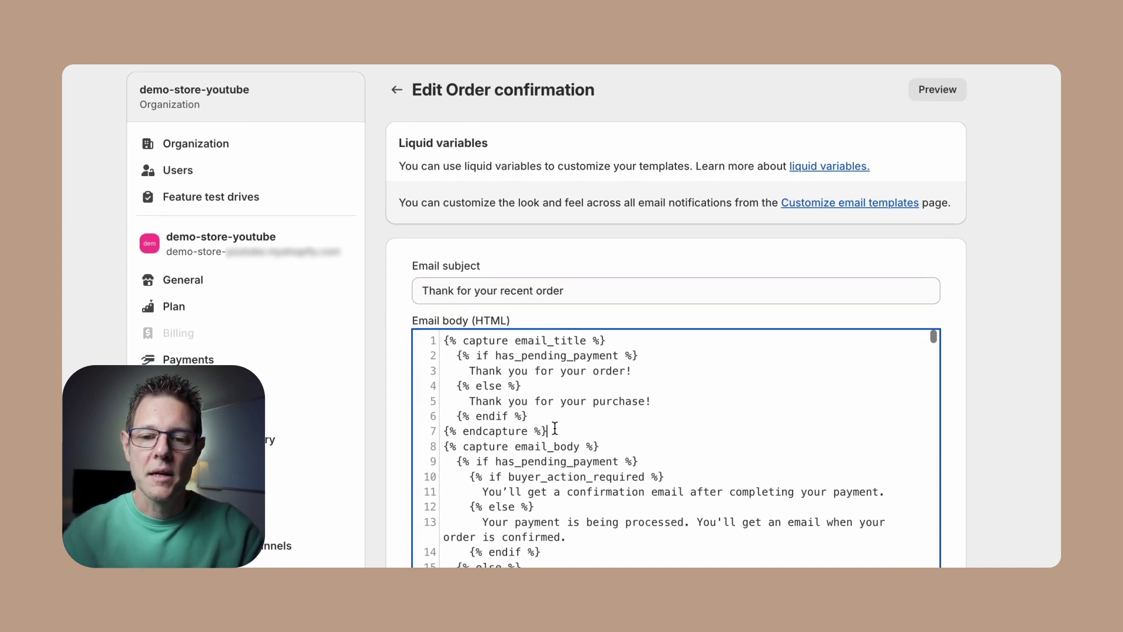
scroll(554, 269, down, 2)
key(ctrl+a)
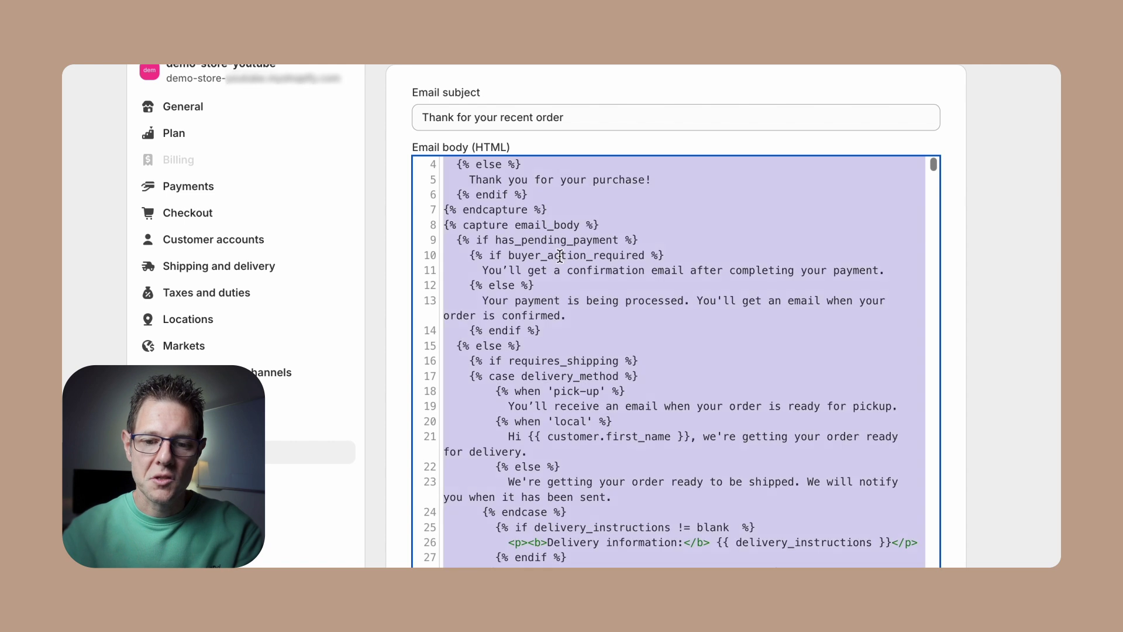
key(ctrl+v)
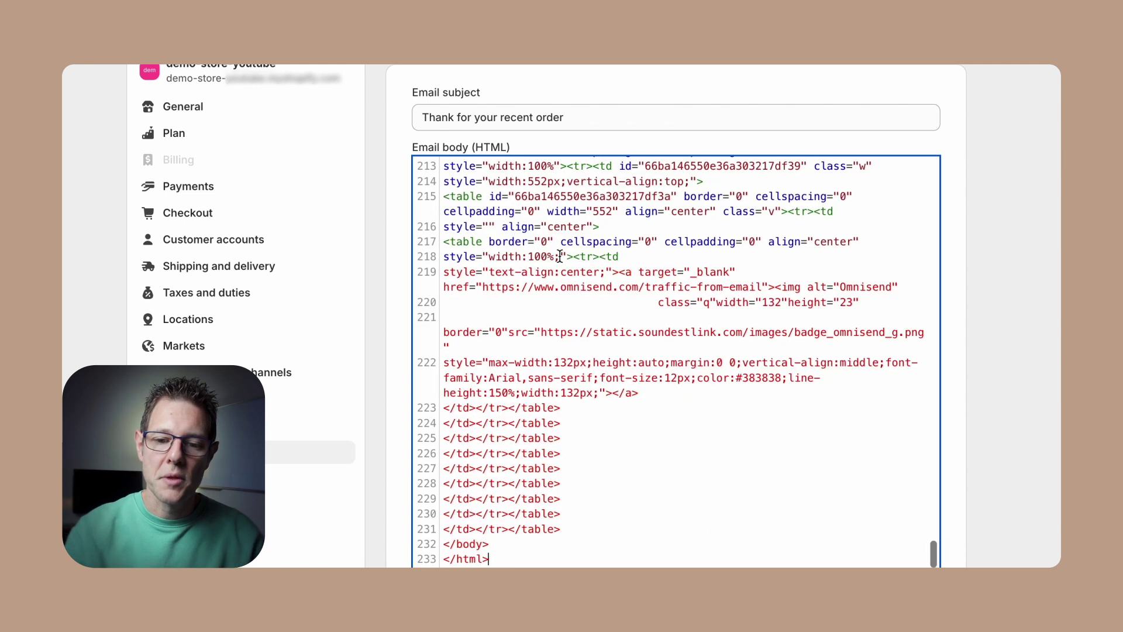
- Preview the updated order confirmation email and check its content
click(937, 85)
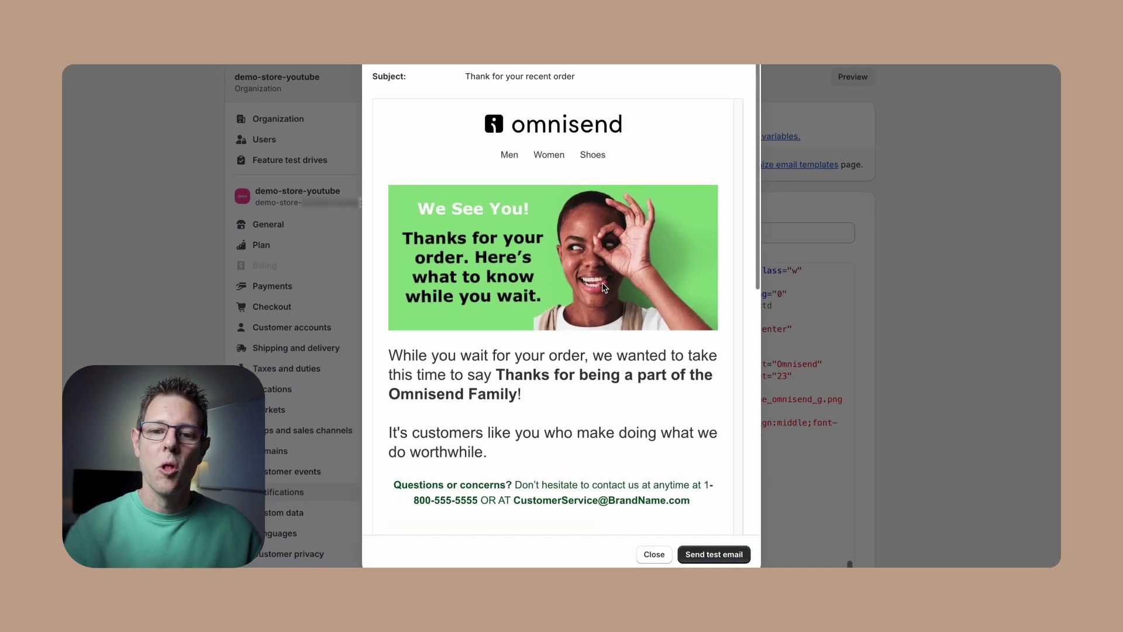
scroll(604, 288, down, 10)
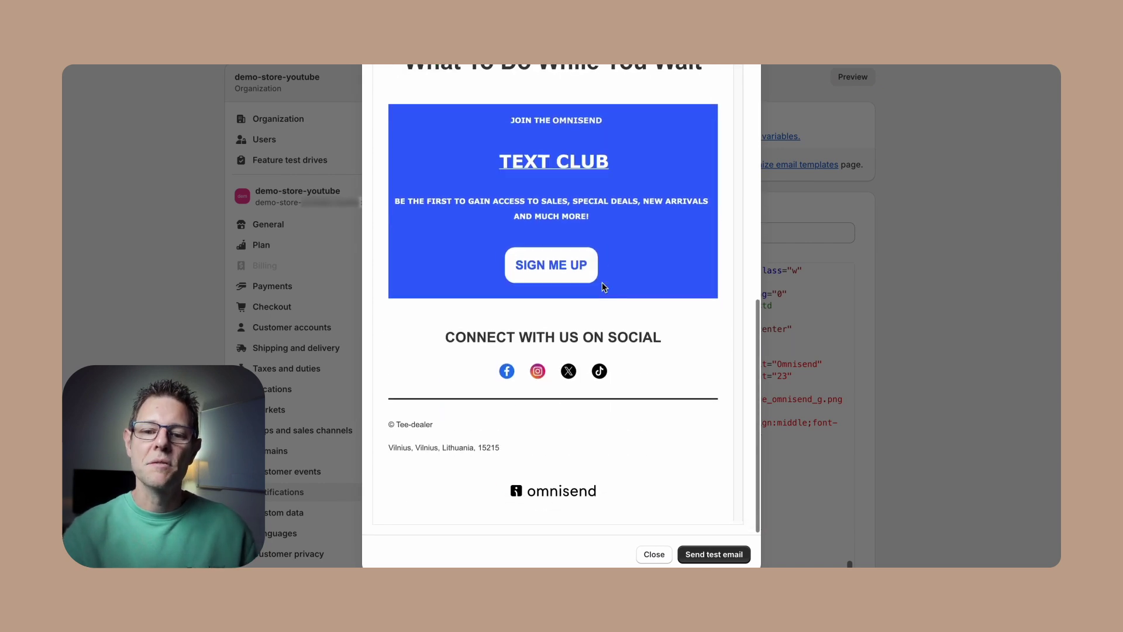
scroll(601, 282, up, 8)
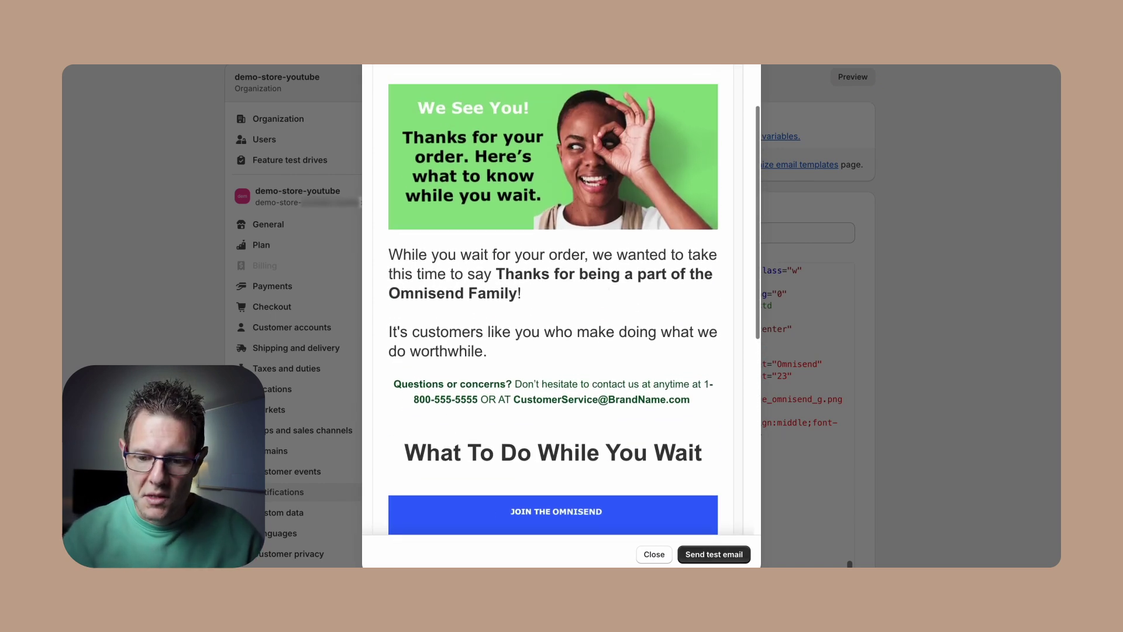
click(654, 555)
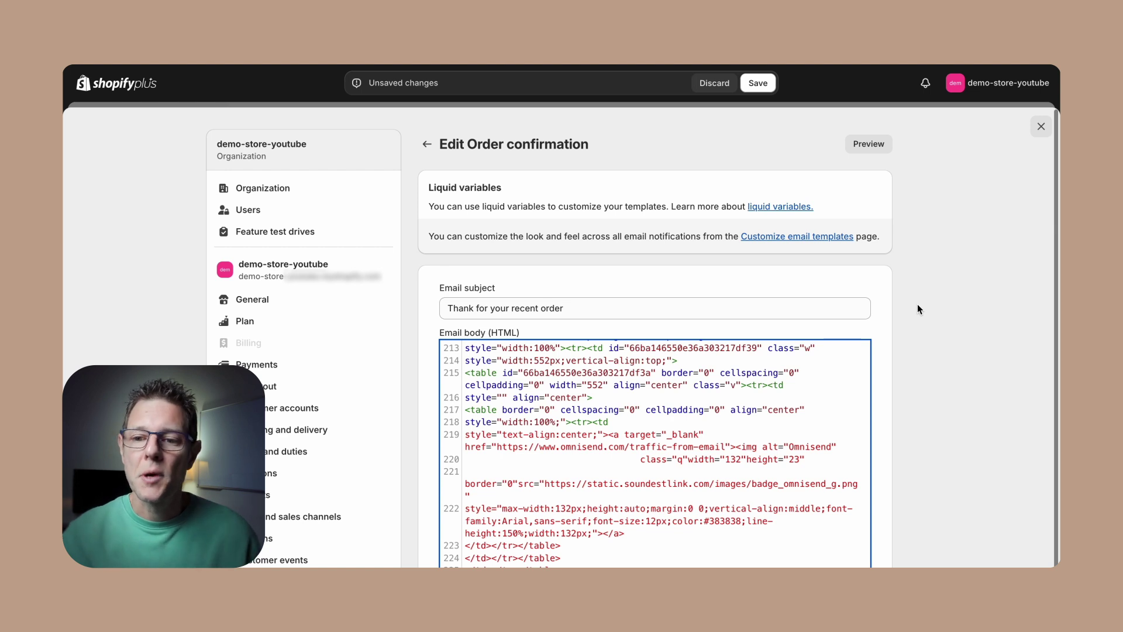
scroll(887, 193, down, 1)
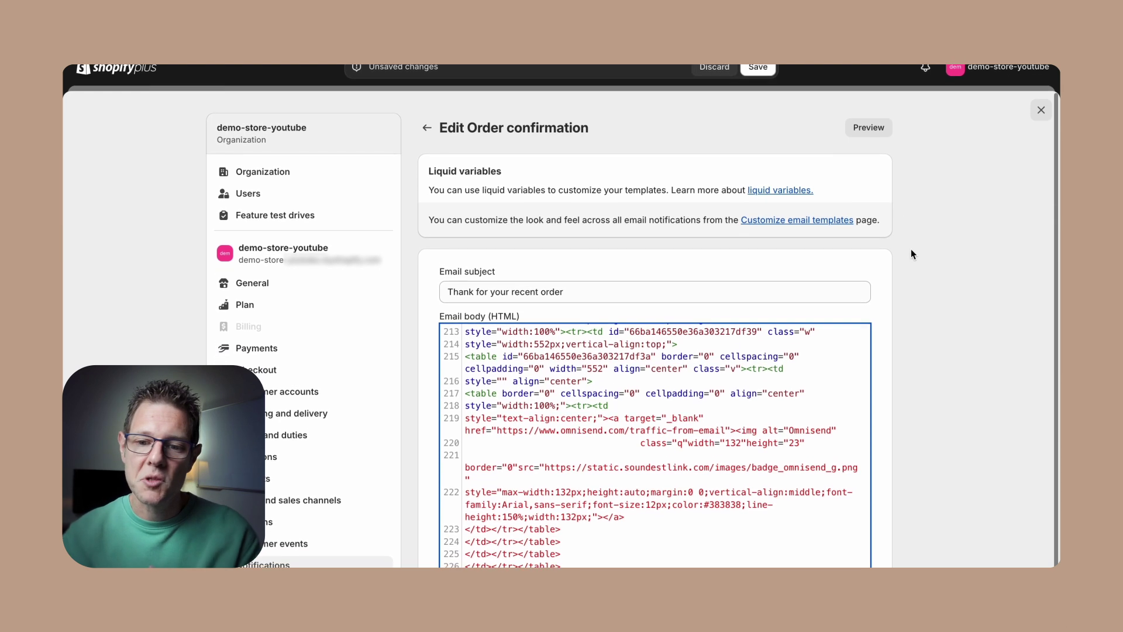
scroll(910, 254, down, 5)
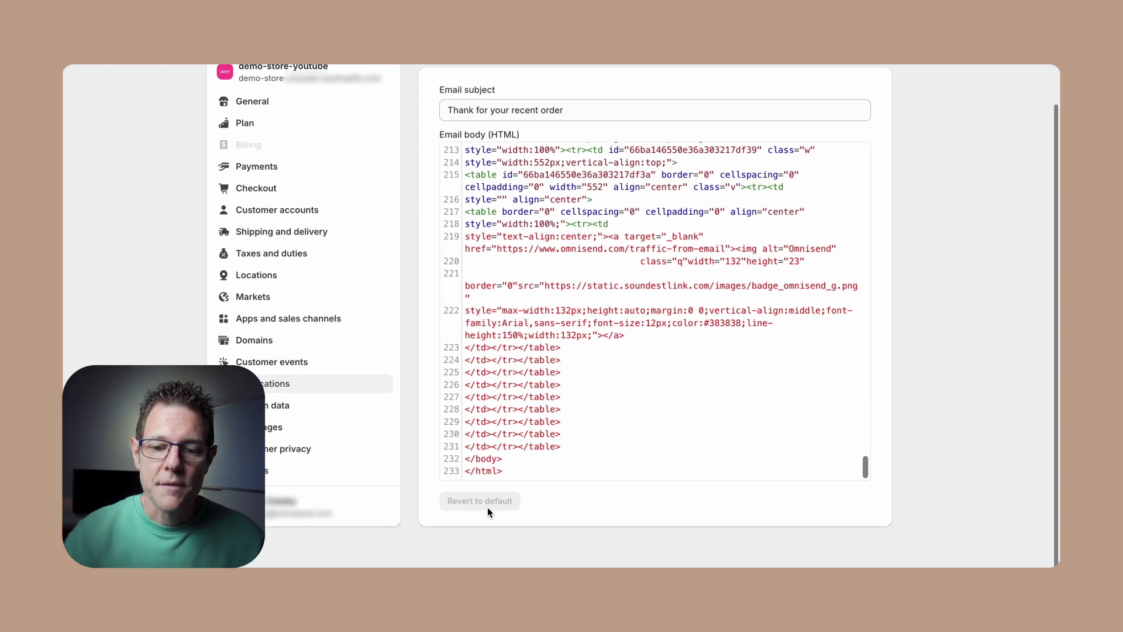